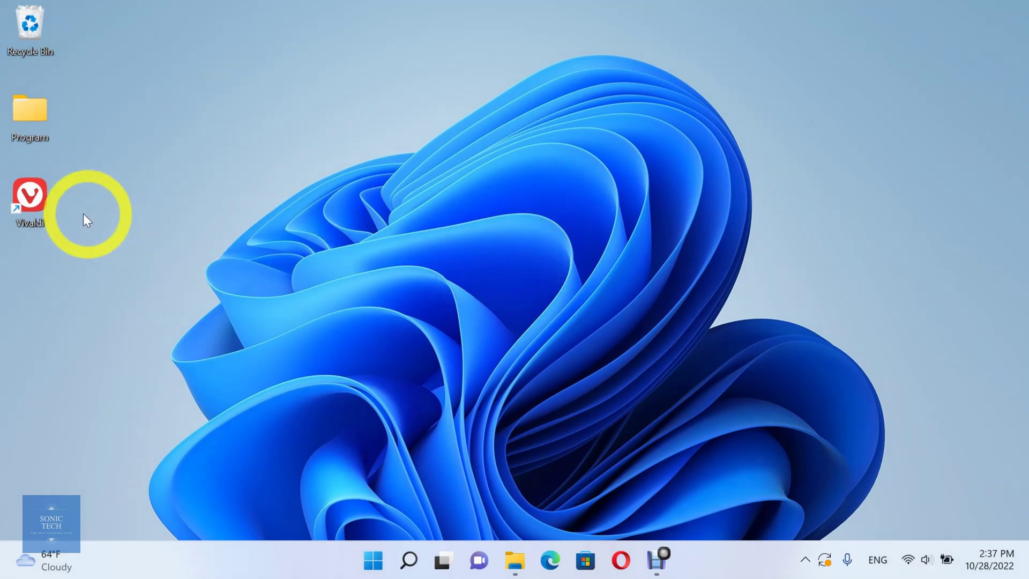
# Step: Launch Vivaldi and start adding a new person from the profile menu's Manage People
pyautogui.doubleClick(40, 214)
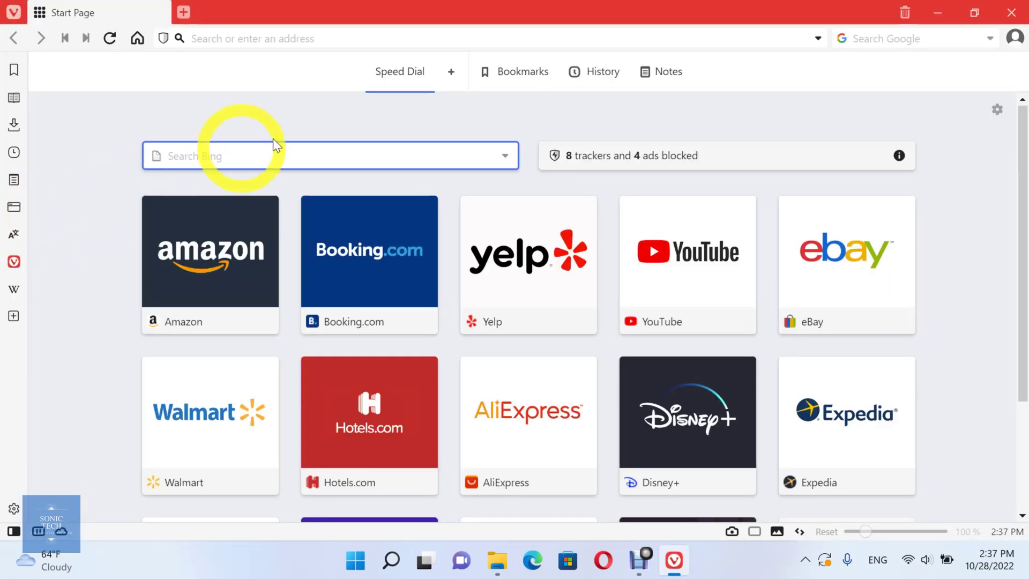
pyautogui.click(1016, 39)
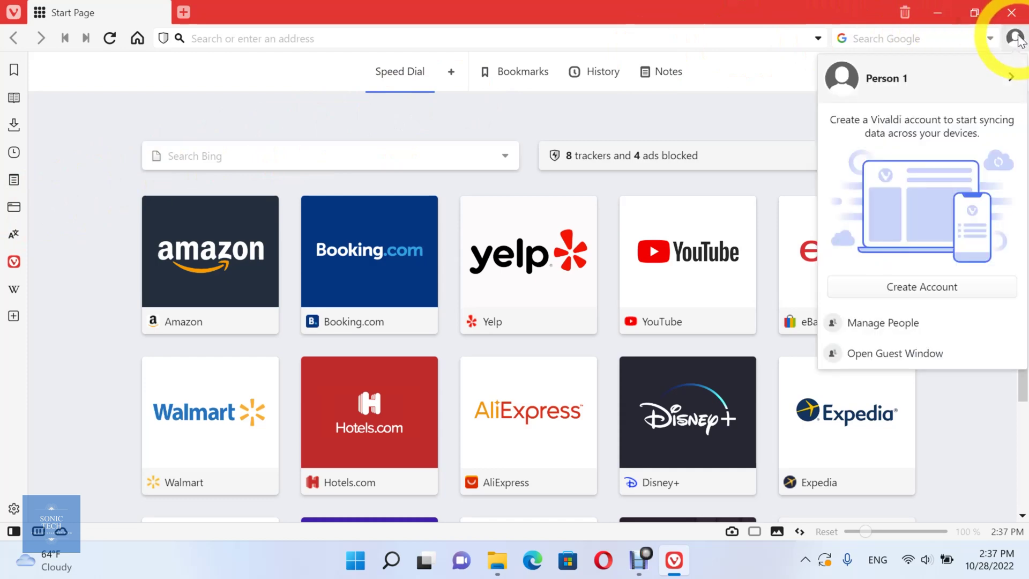
pyautogui.click(954, 335)
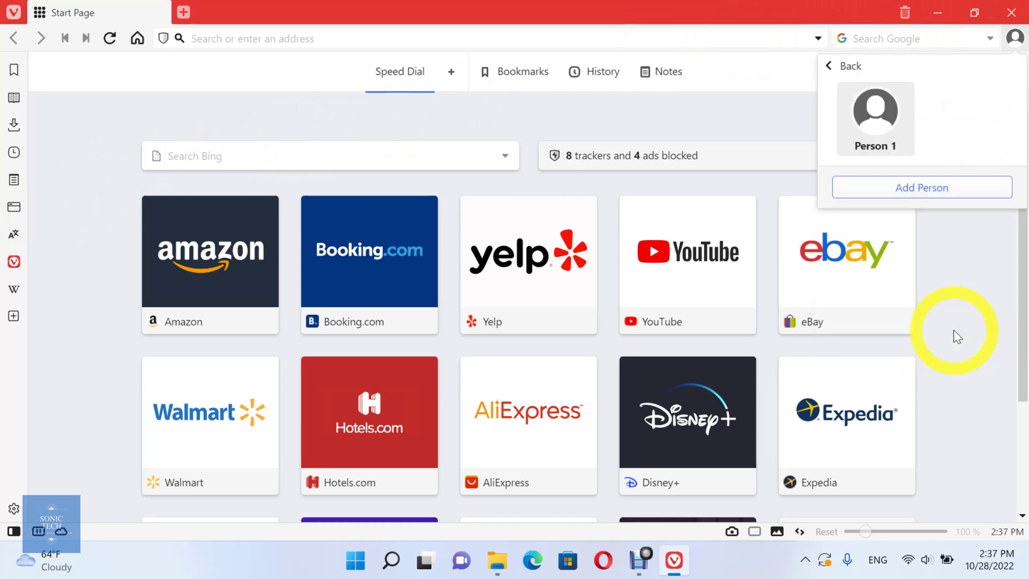
pyautogui.click(1004, 189)
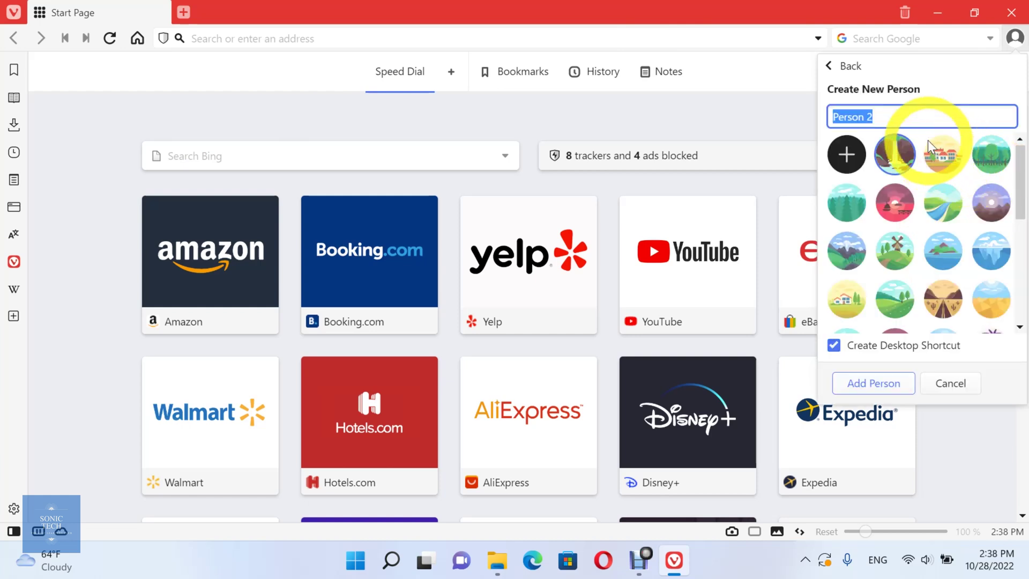
# Step: Name the new person 'Father' with the red monster avatar and keep Create Desktop Shortcut enabled
pyautogui.write('Fatehr')
pyautogui.press('BackSpace')
pyautogui.press('BackSpace')
pyautogui.press('BackSpace')
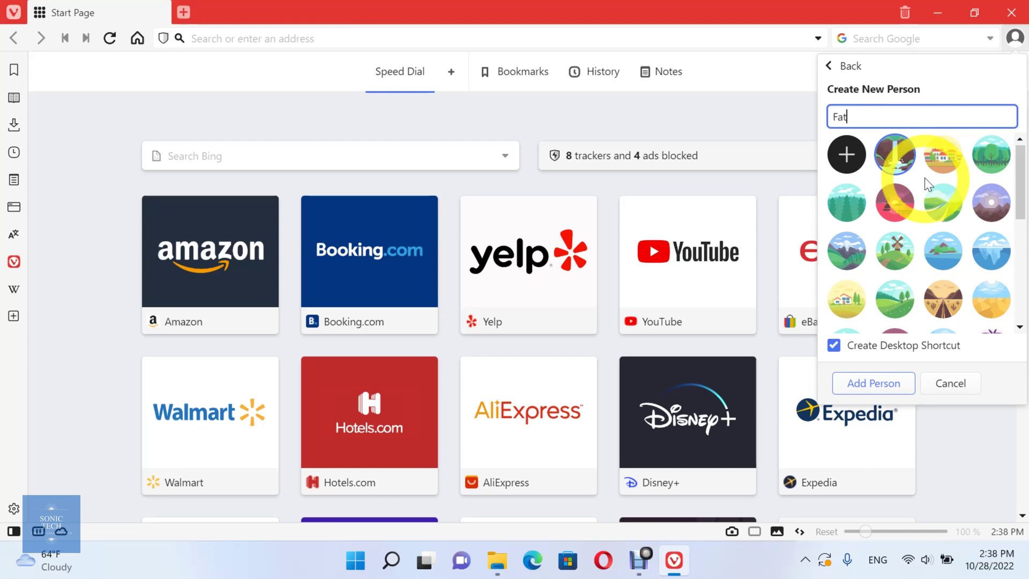
pyautogui.write('her')
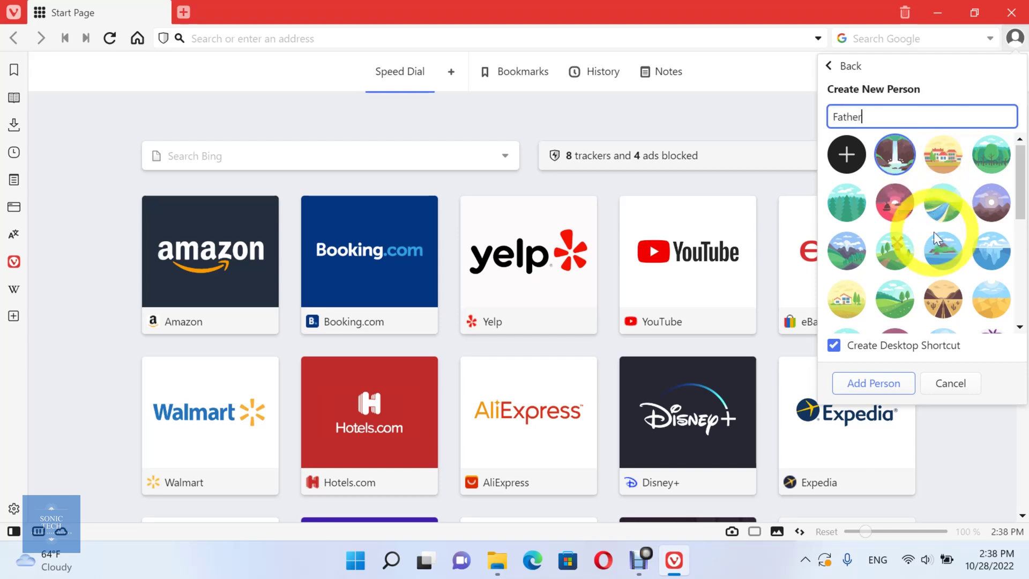
pyautogui.scroll(-5, 934, 236)
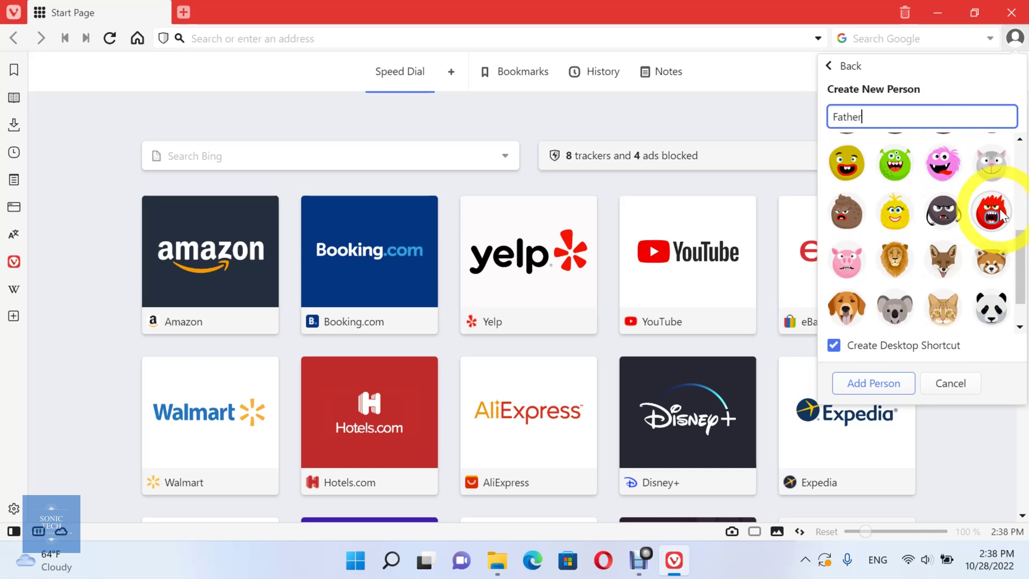
pyautogui.scroll(-1, 916, 294)
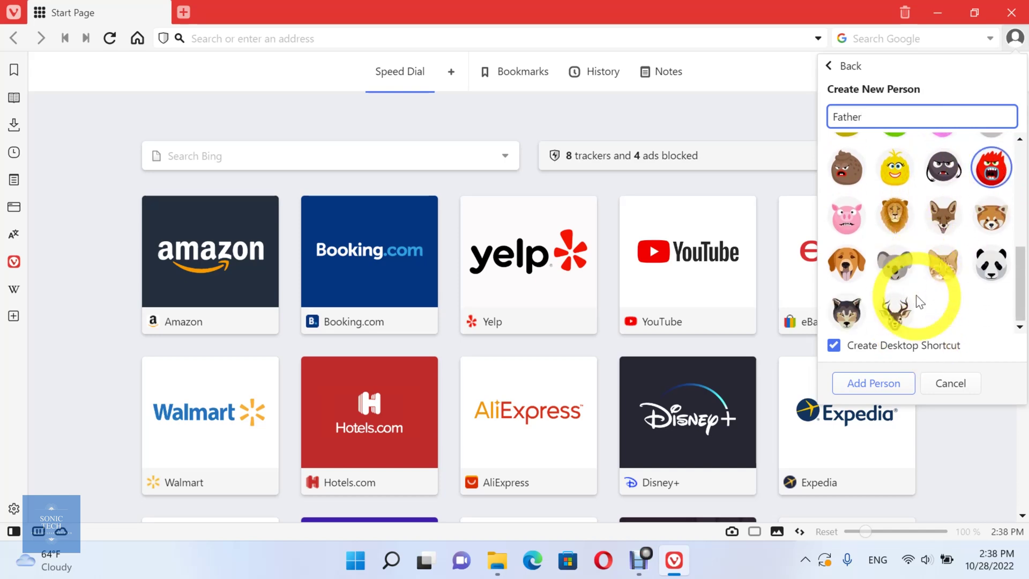
pyautogui.click(892, 346)
pyautogui.click(892, 346)
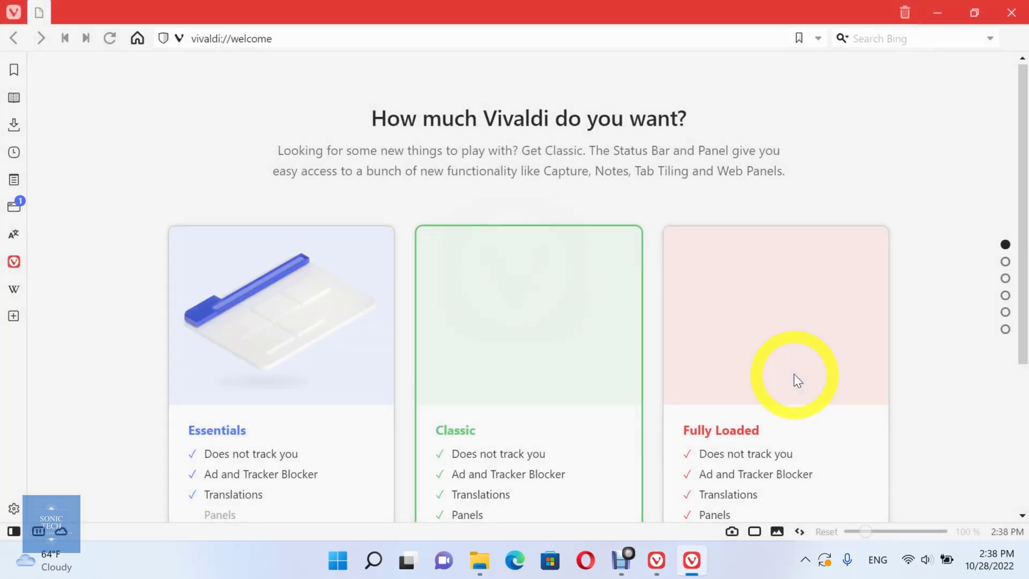
# Step: Continue past the Father profile's welcome page with the Classic feature set kept
pyautogui.scroll(-1, 663, 326)
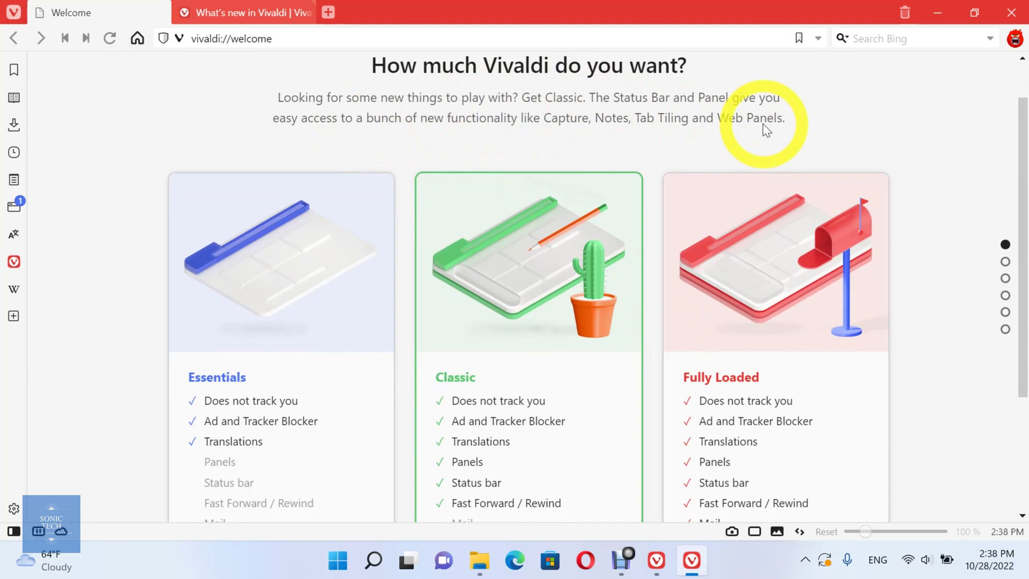
pyautogui.scroll(-3, 763, 123)
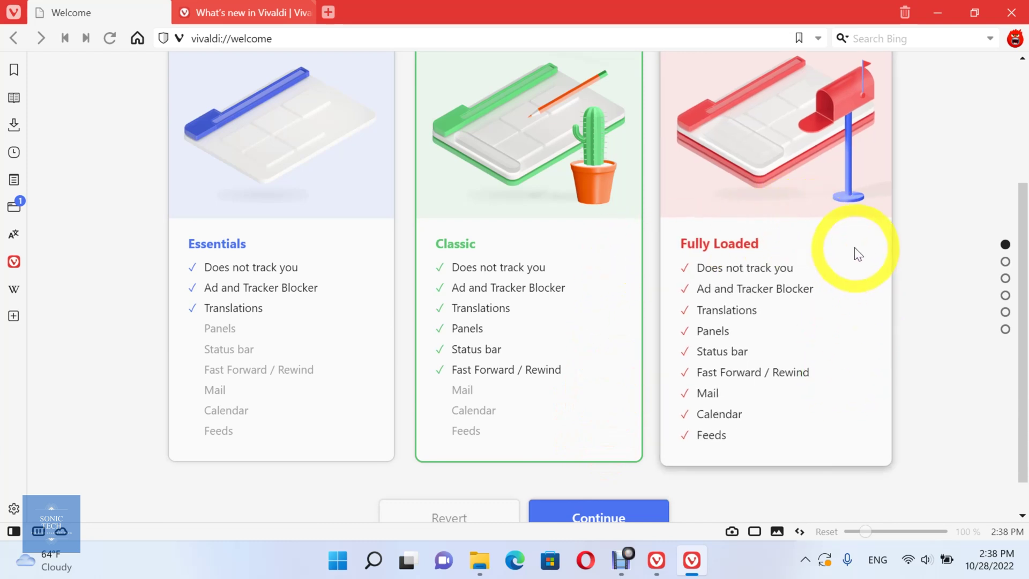
pyautogui.scroll(-1, 855, 247)
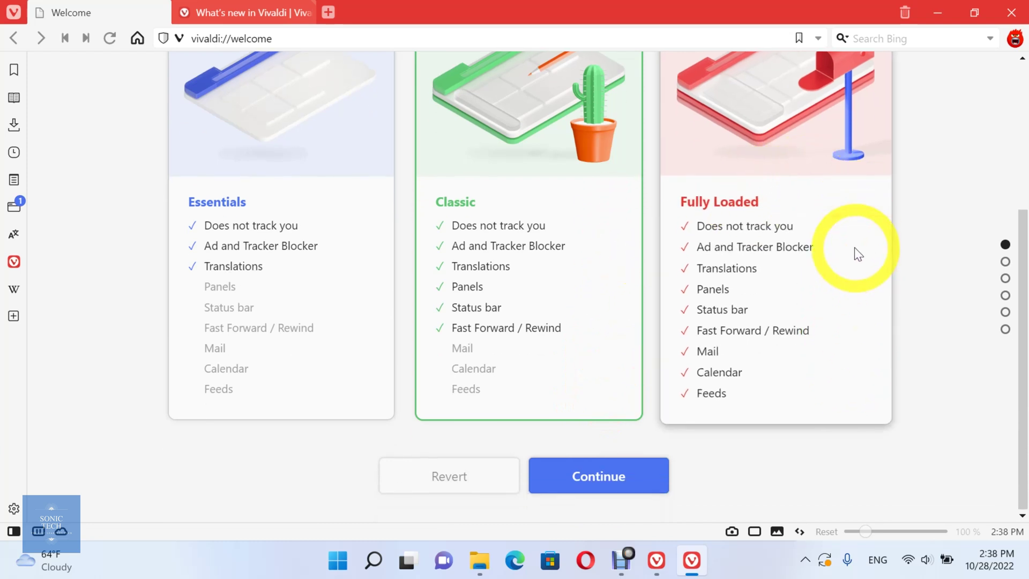
pyautogui.click(606, 479)
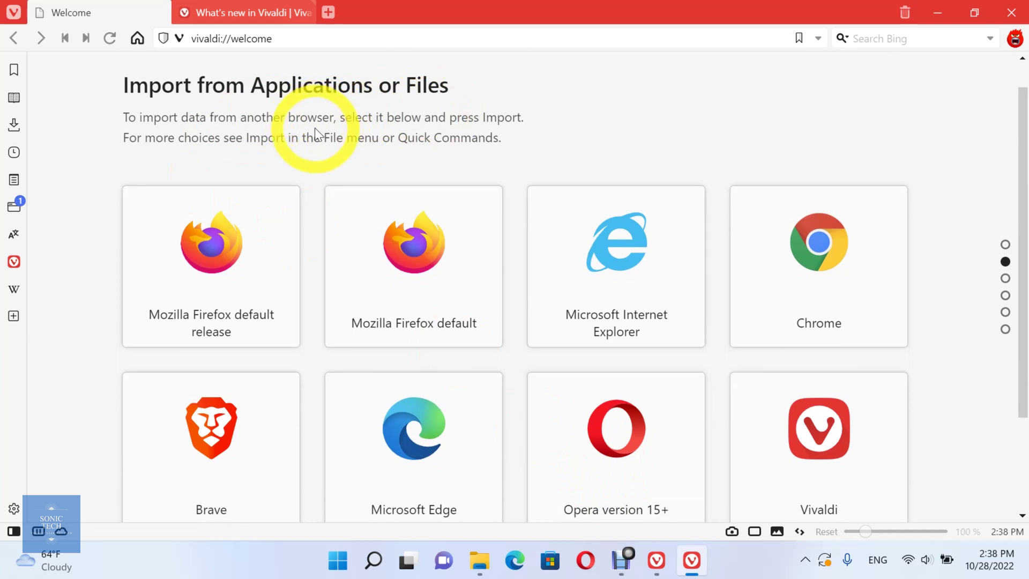
# Step: Skip importing browser data and choose Block Trackers and Ads protection
pyautogui.scroll(-1, 315, 130)
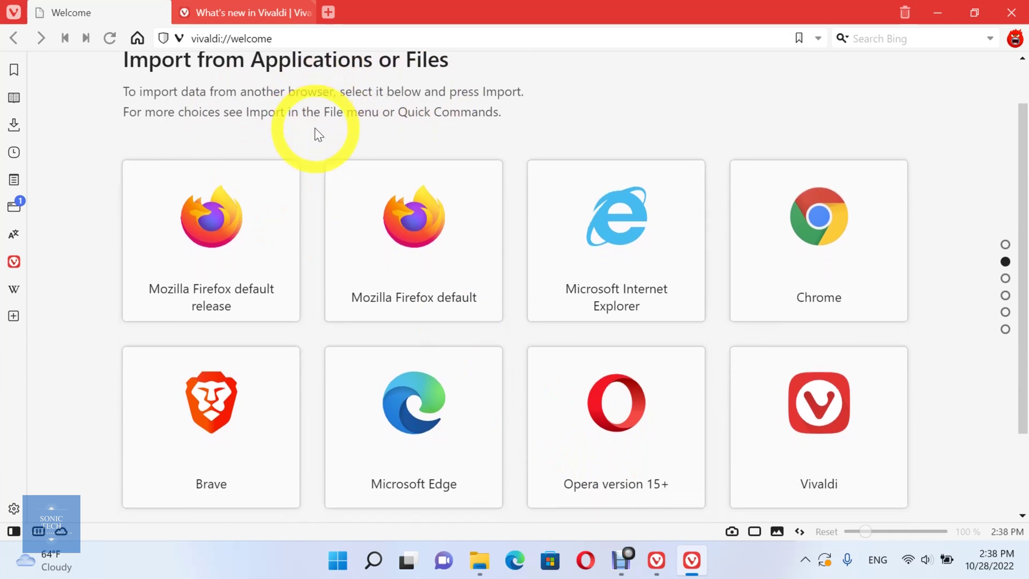
pyautogui.scroll(-1, 316, 132)
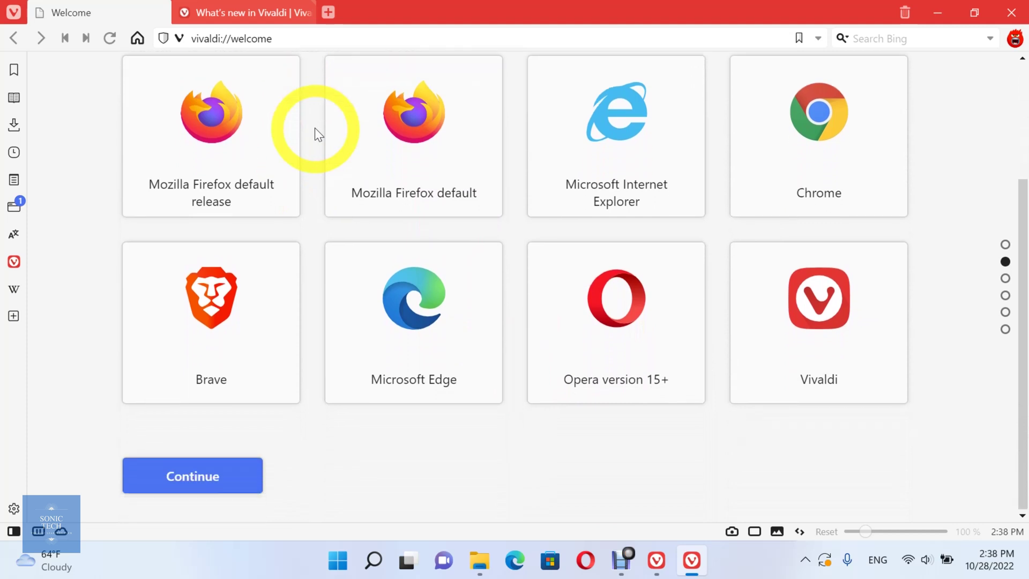
pyautogui.click(247, 473)
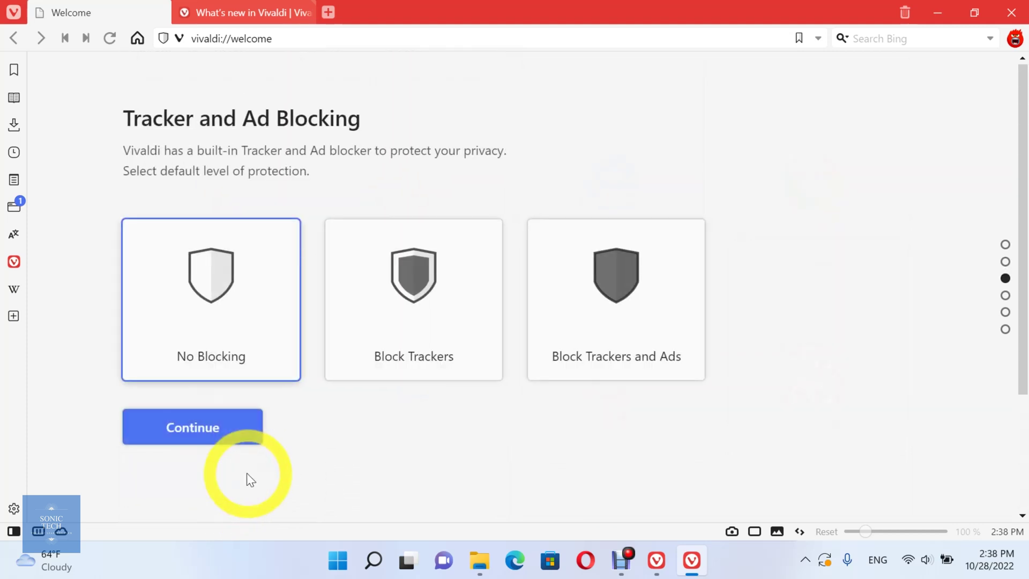
pyautogui.click(443, 332)
pyautogui.click(619, 306)
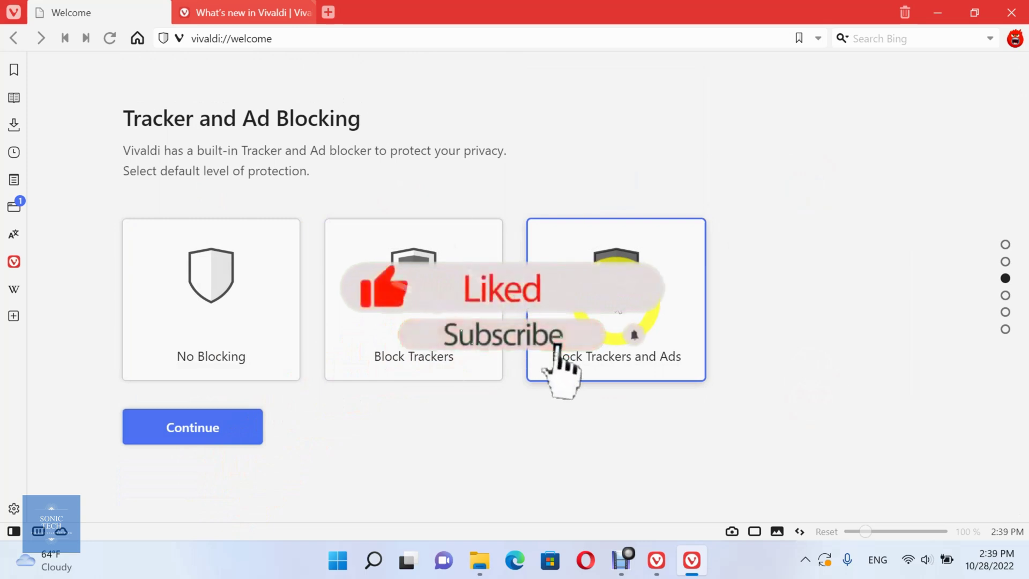
# Step: Confirm the blocking level and apply the Blueprint theme after previewing Beach and Human
pyautogui.click(197, 430)
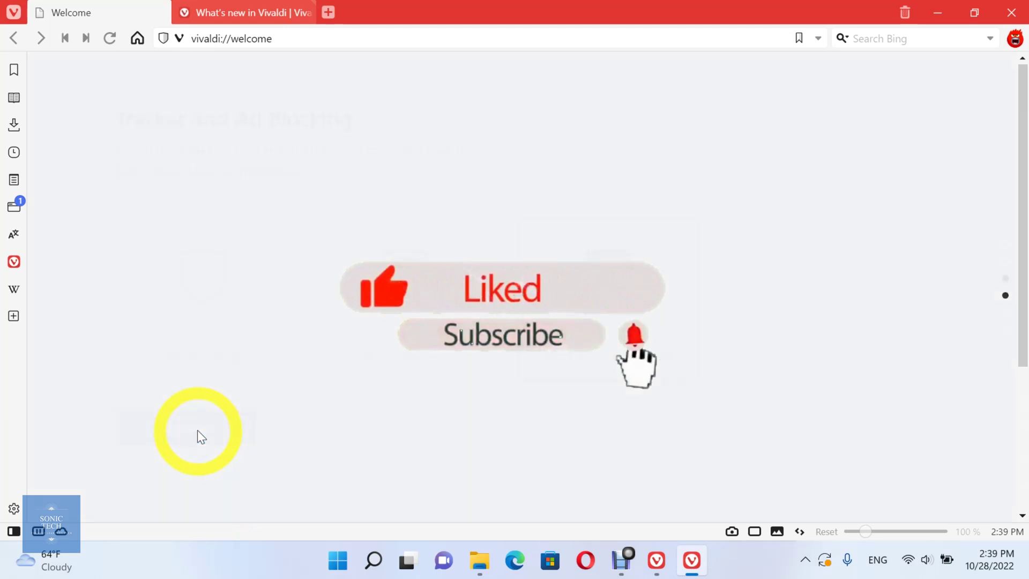
pyautogui.scroll(-1, 197, 430)
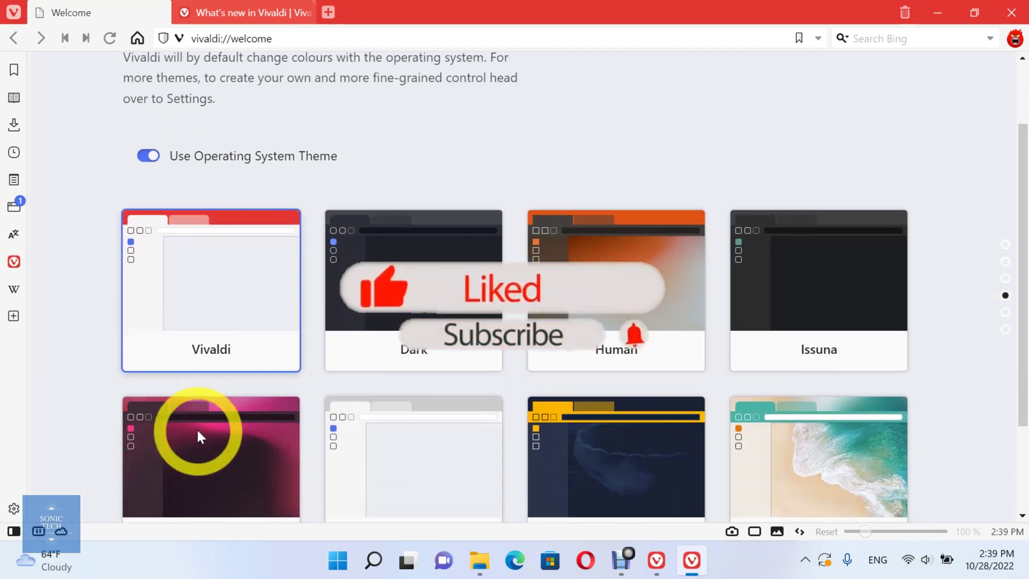
pyautogui.scroll(1, 197, 428)
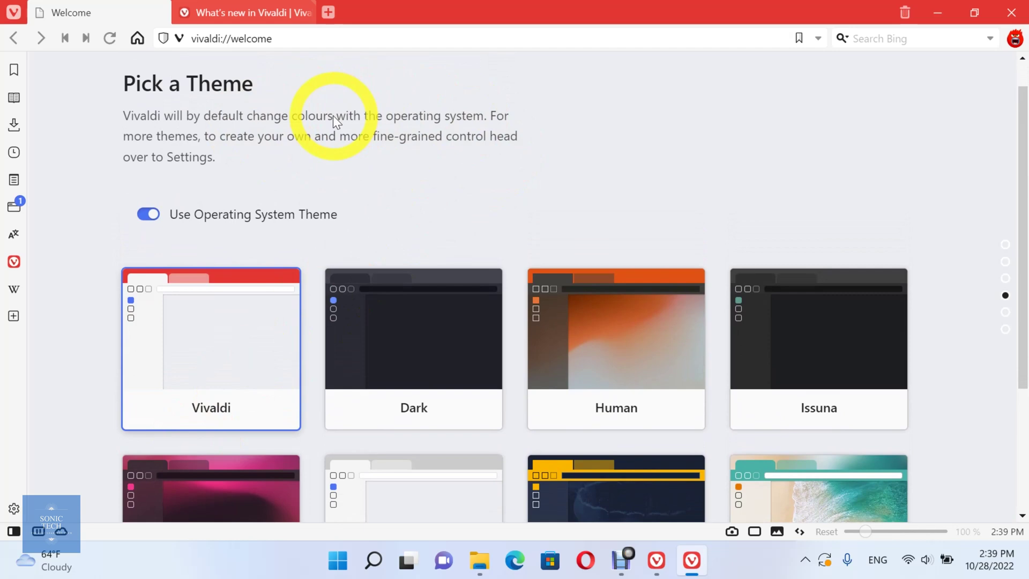
pyautogui.scroll(-3, 480, 188)
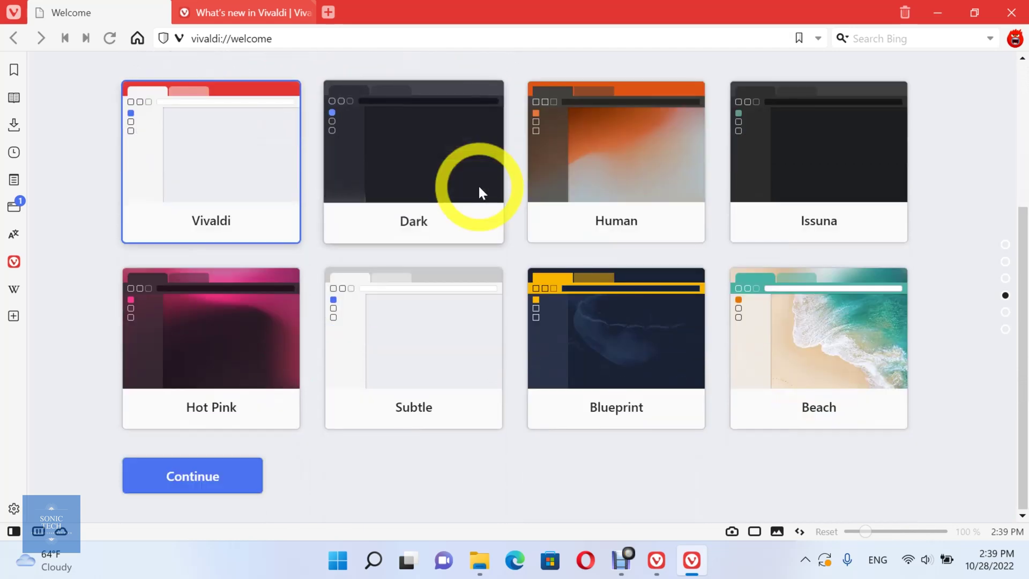
pyautogui.click(782, 312)
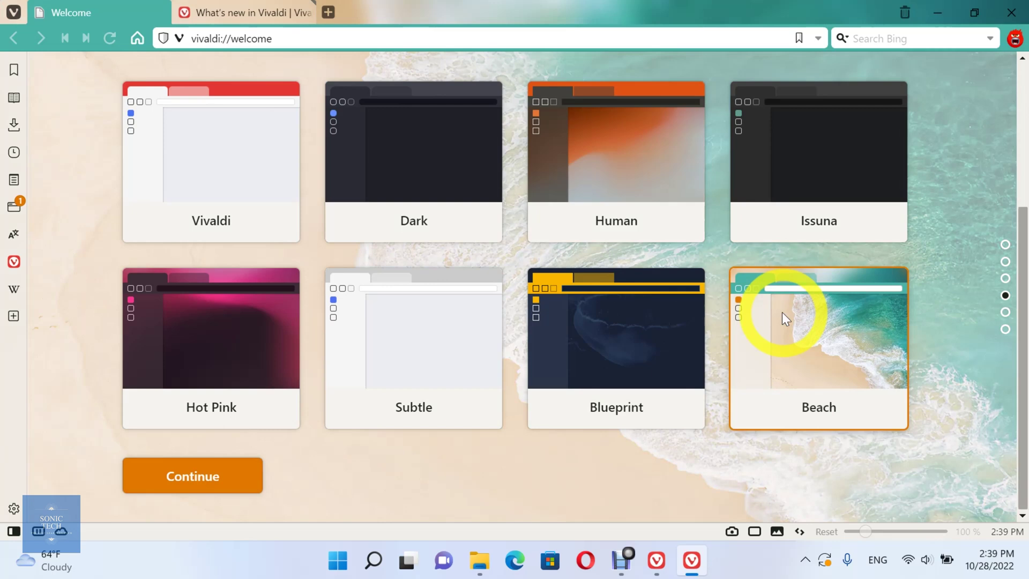
pyautogui.click(675, 156)
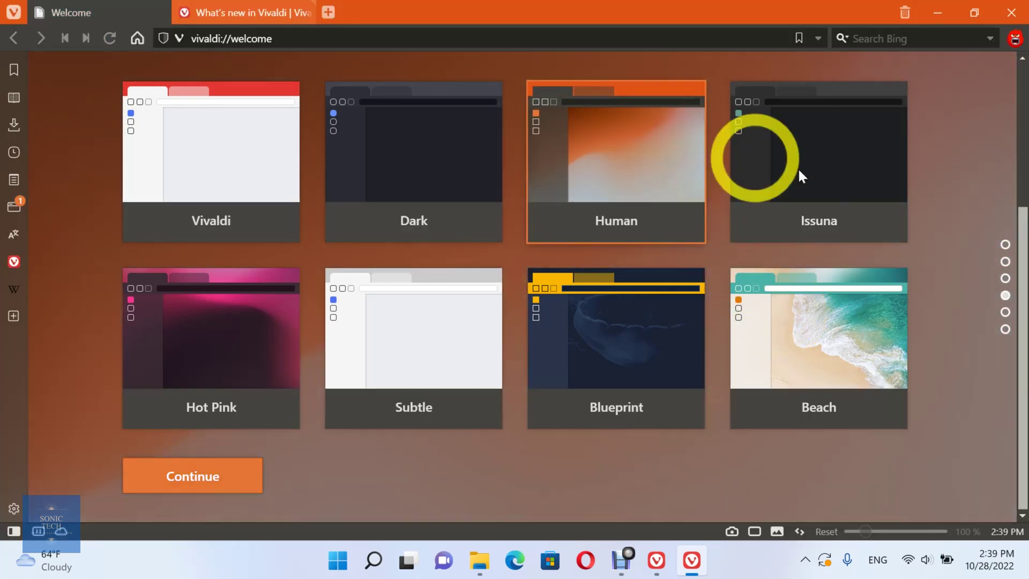
pyautogui.click(628, 331)
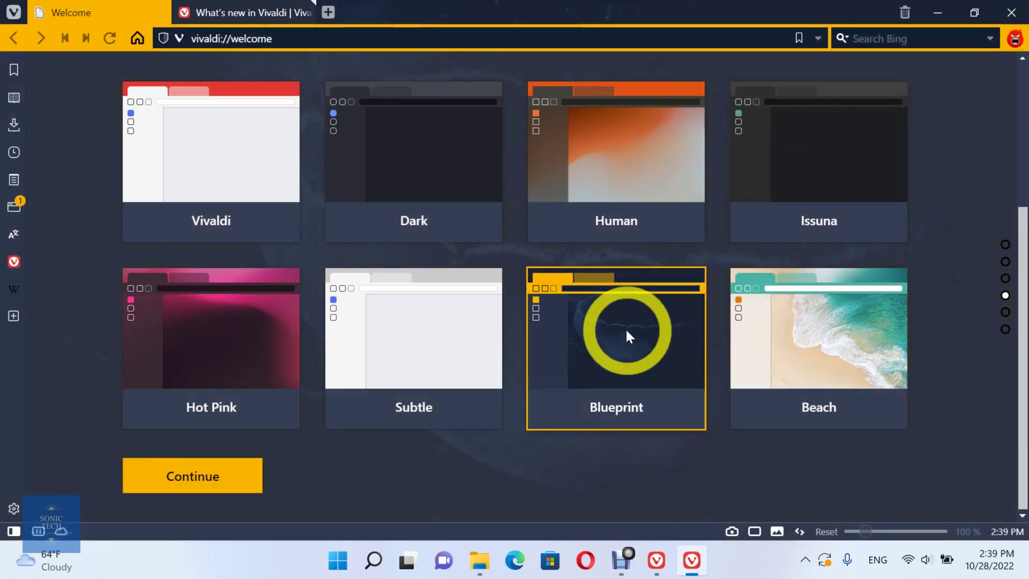
pyautogui.click(251, 468)
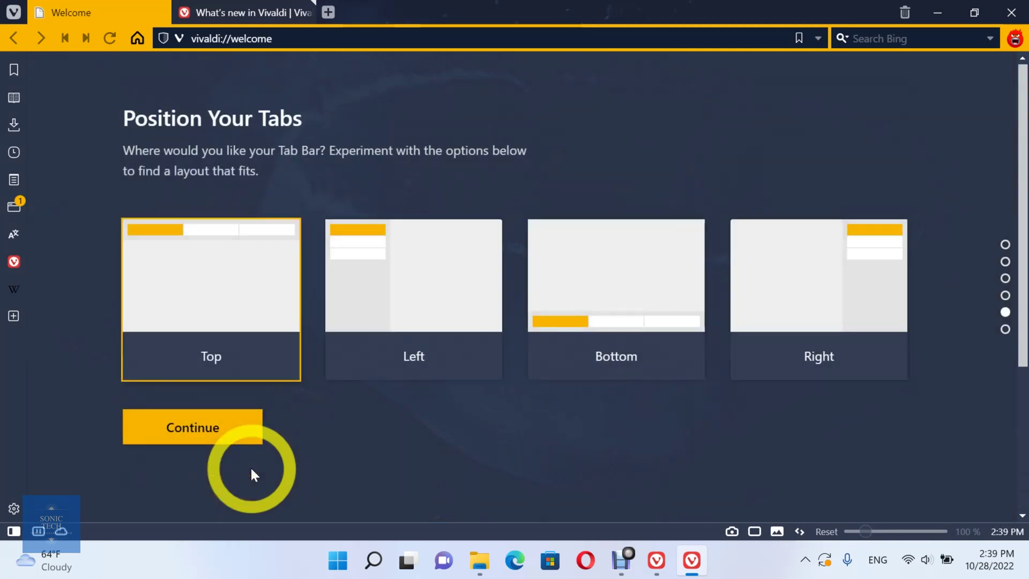
# Step: Keep the tabs at Top after previewing Left, Bottom and Right, and finish setup
pyautogui.click(469, 351)
pyautogui.click(628, 340)
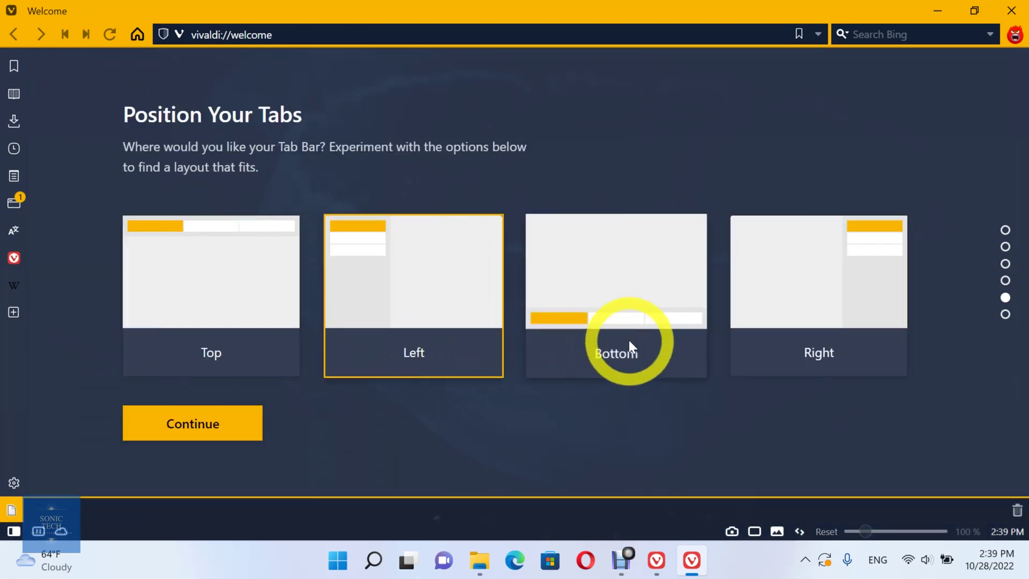
pyautogui.click(803, 306)
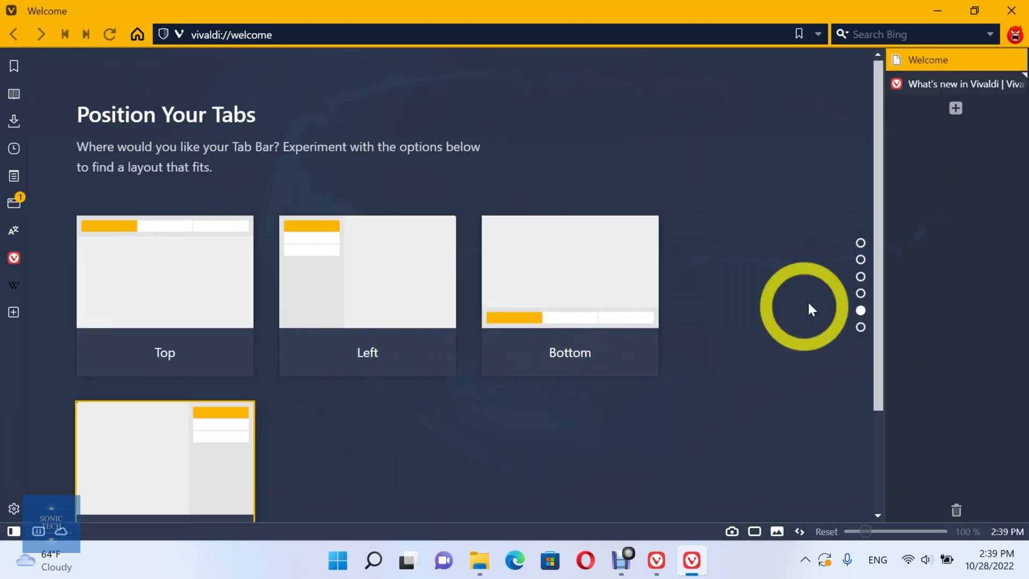
pyautogui.click(357, 308)
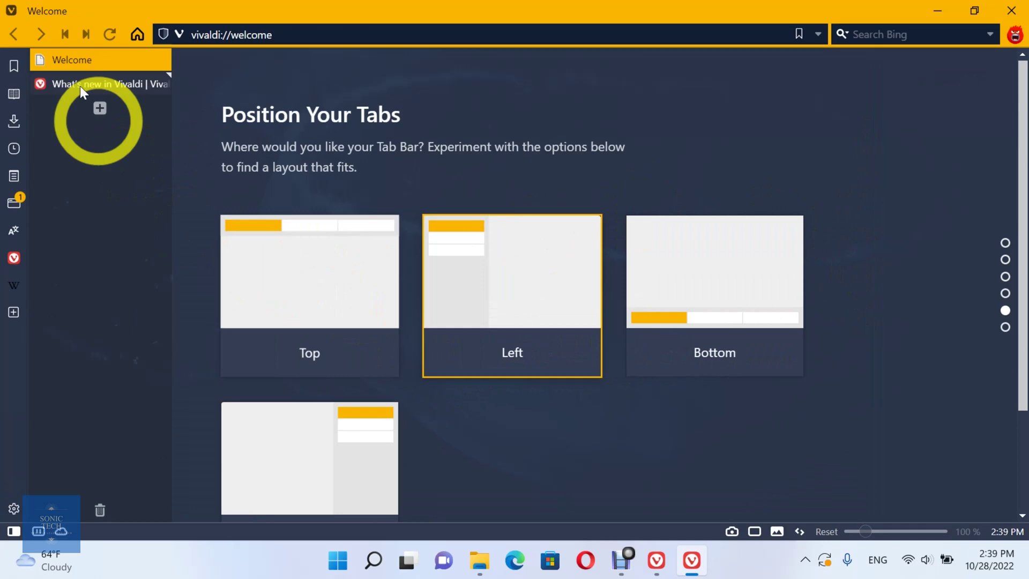
pyautogui.click(289, 343)
pyautogui.click(241, 423)
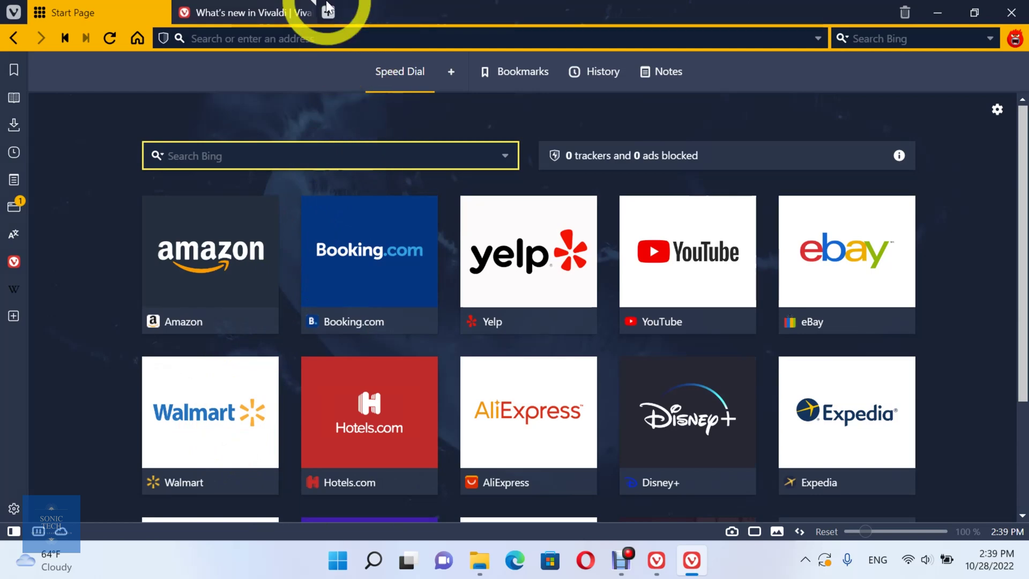
# Step: Close the What's new tab and start adding another person via Manage People
pyautogui.click(304, 14)
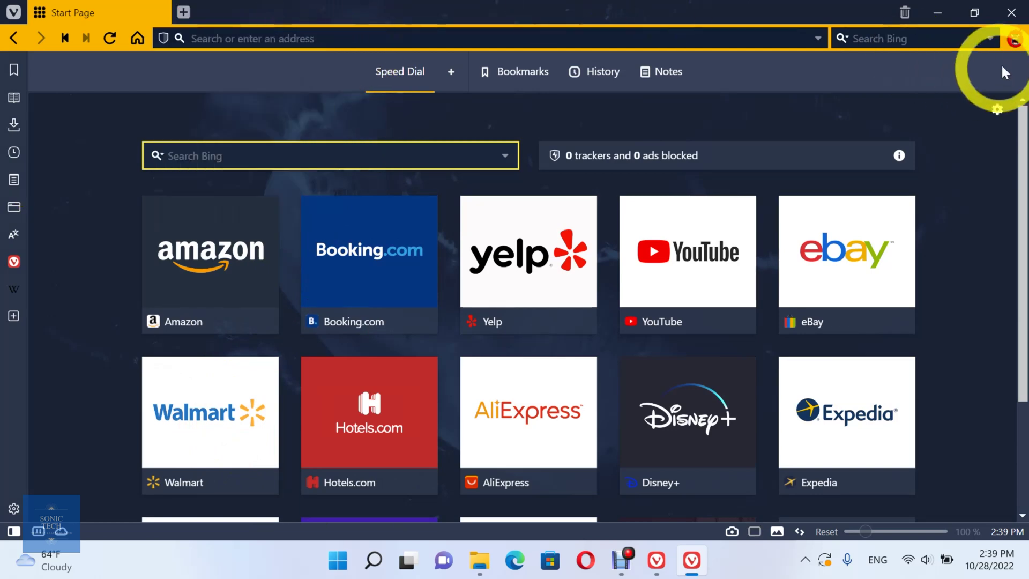
pyautogui.click(1015, 39)
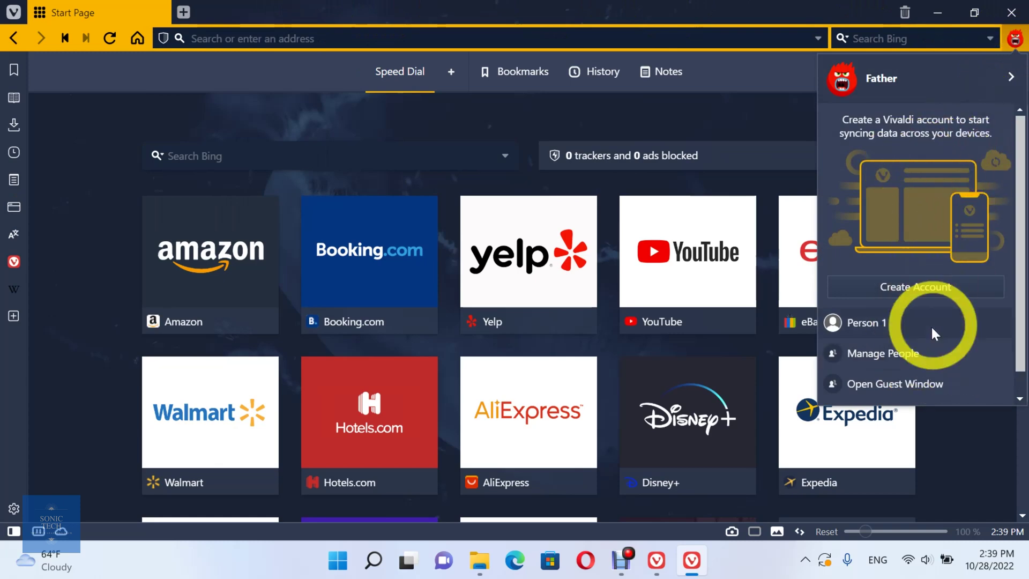
pyautogui.click(933, 350)
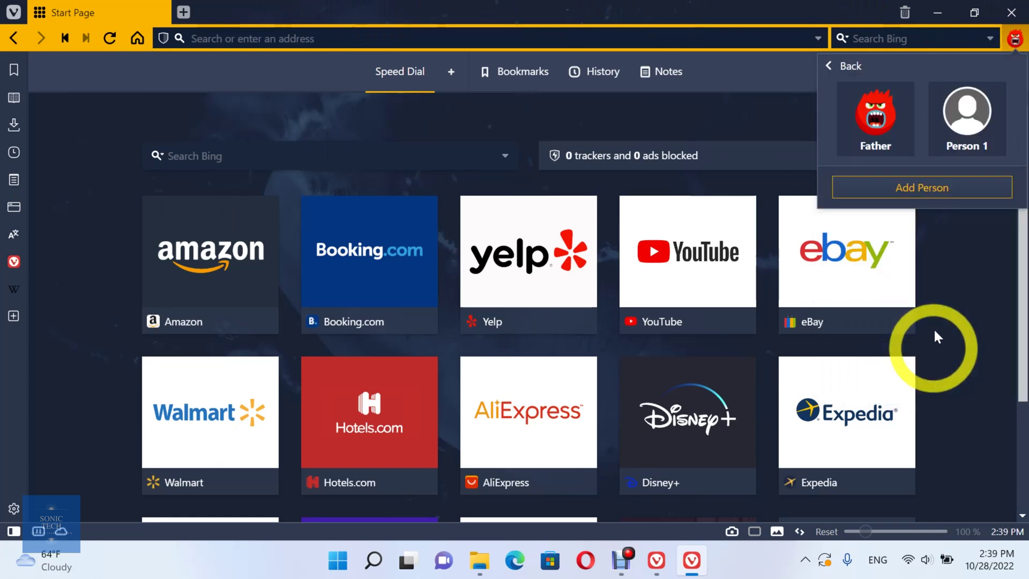
pyautogui.click(938, 177)
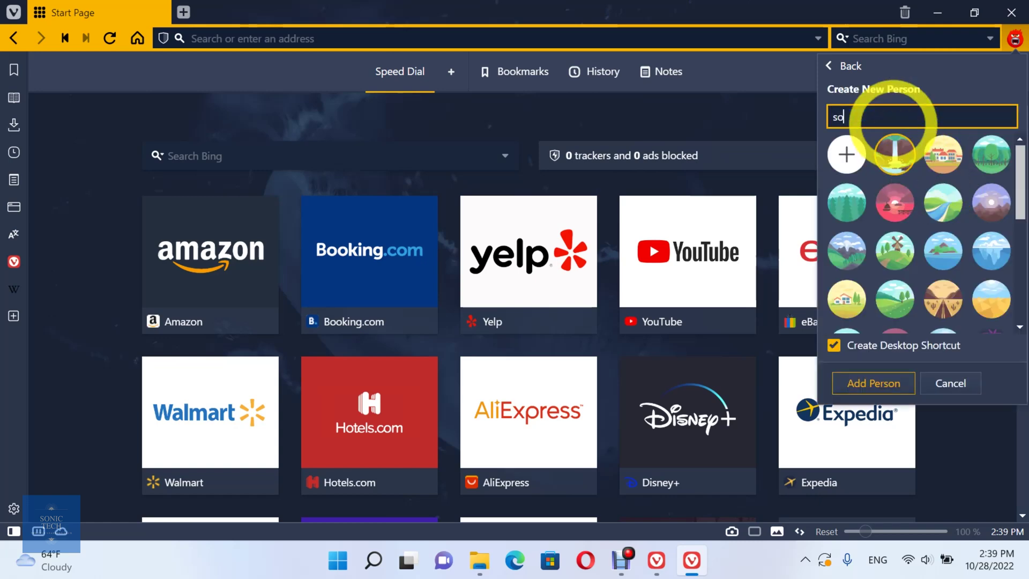
# Step: Create the 'son' profile with the panda avatar and Create Desktop Shortcut enabled
pyautogui.write('son')
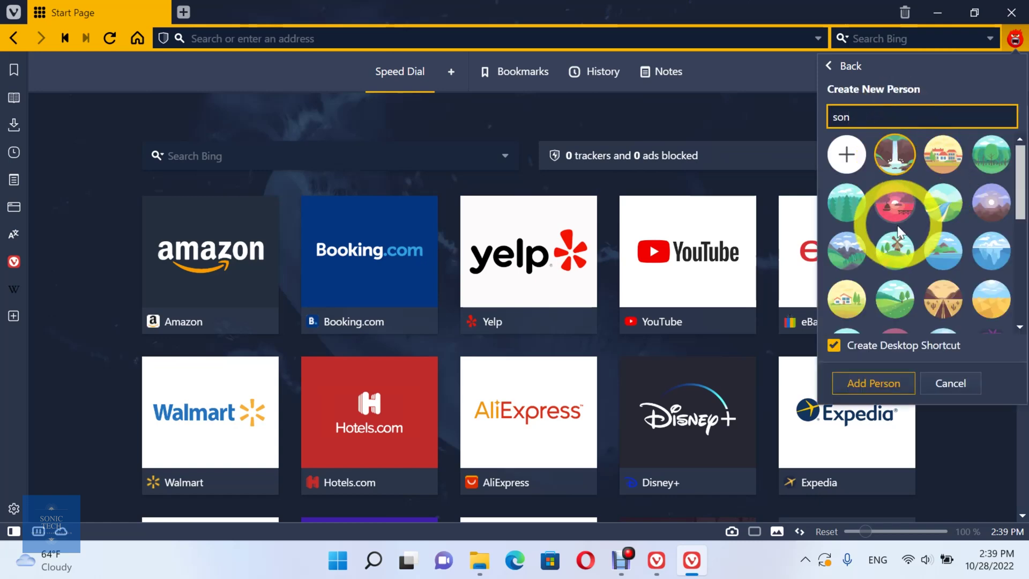
pyautogui.scroll(-5, 898, 227)
pyautogui.scroll(-1, 897, 227)
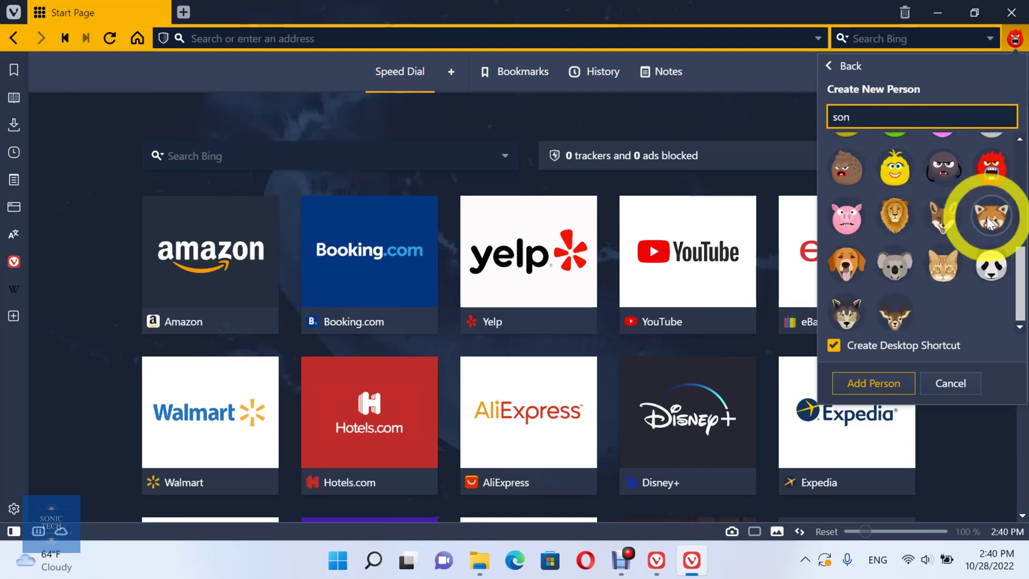
pyautogui.click(991, 263)
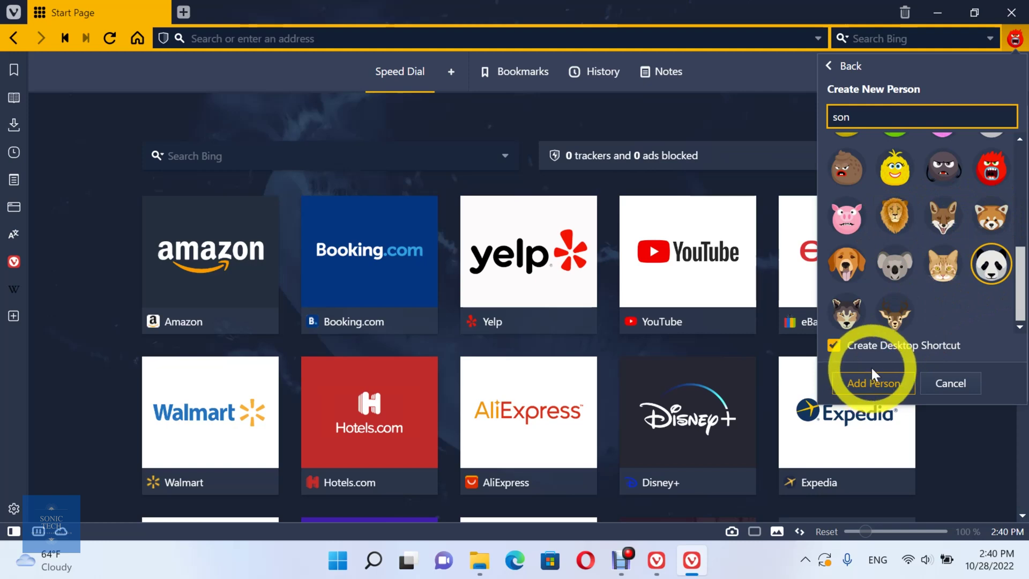
pyautogui.click(913, 344)
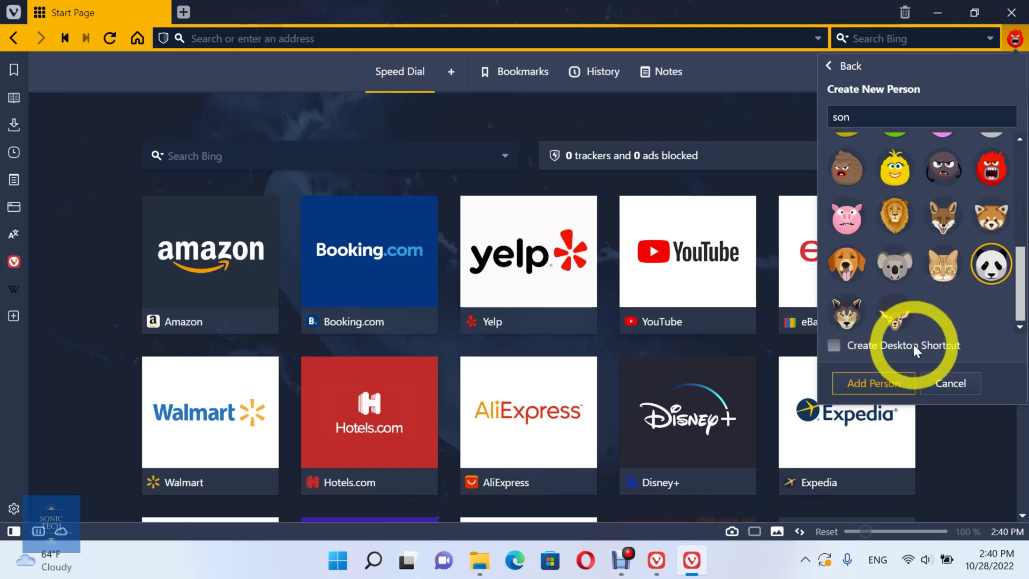
pyautogui.click(914, 344)
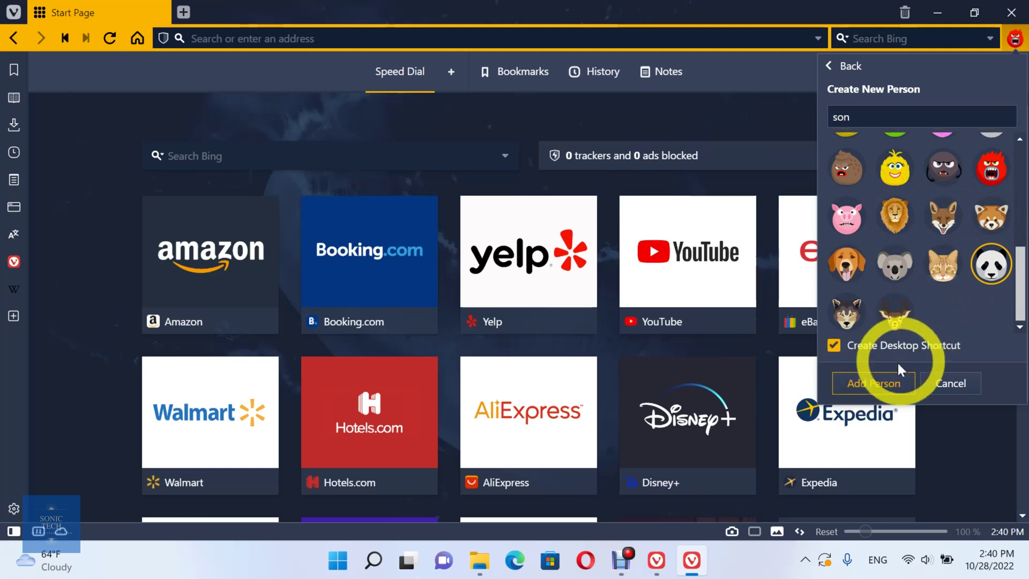
pyautogui.click(883, 398)
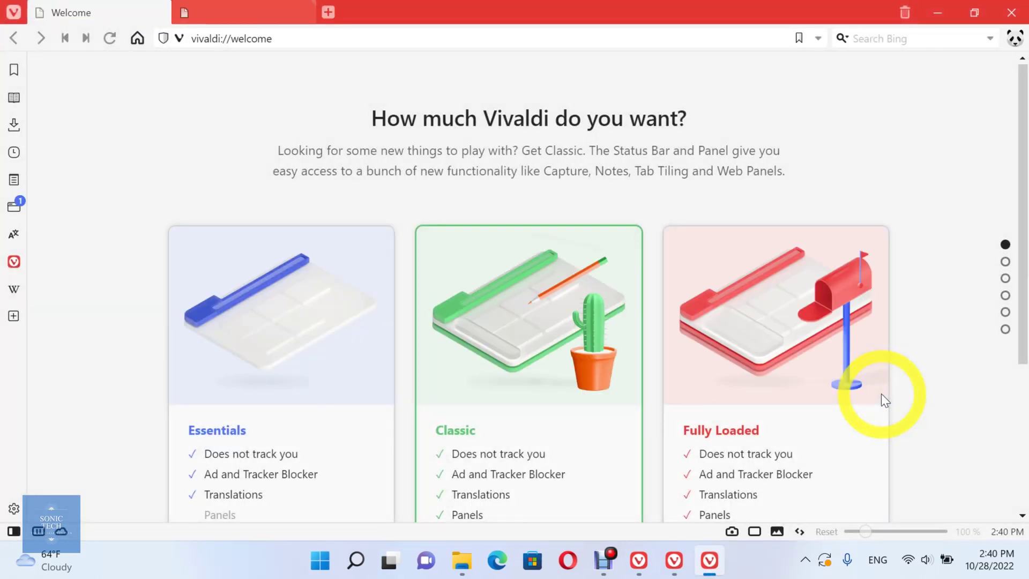
# Step: Choose the Essentials feature set after previewing Fully Loaded and Classic, and continue
pyautogui.scroll(-2, 882, 394)
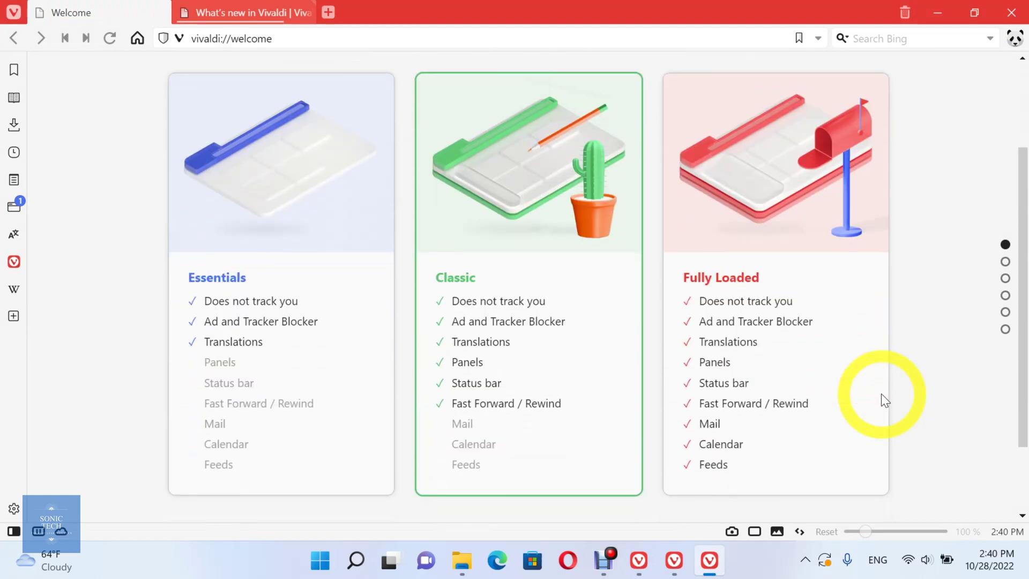
pyautogui.scroll(1, 881, 393)
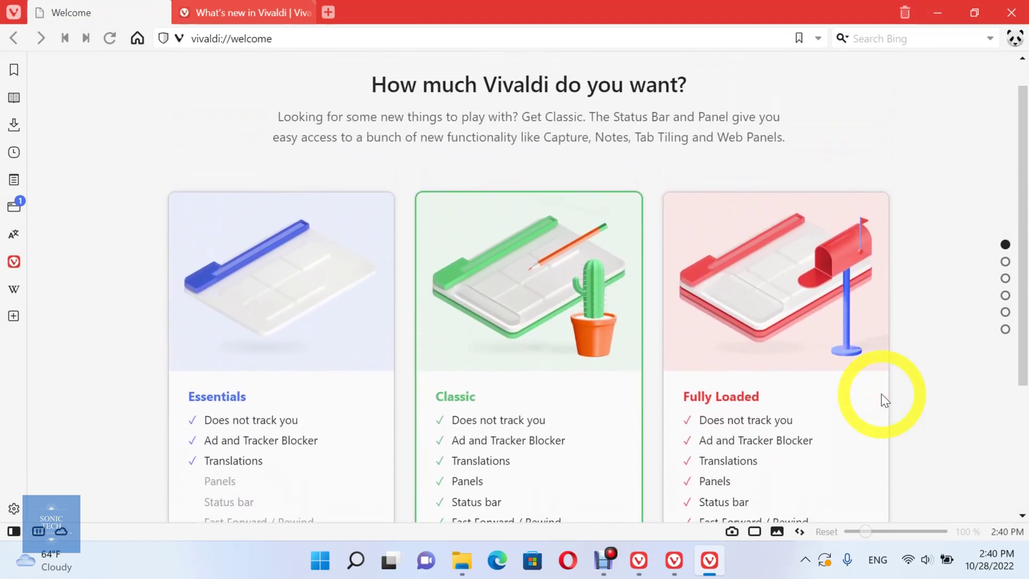
pyautogui.click(804, 367)
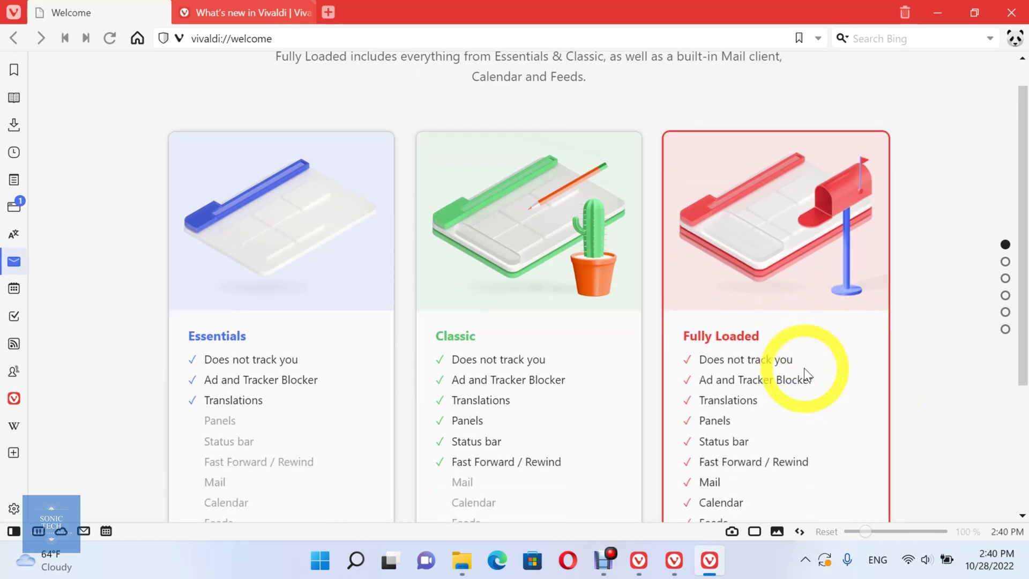
pyautogui.scroll(-1, 808, 374)
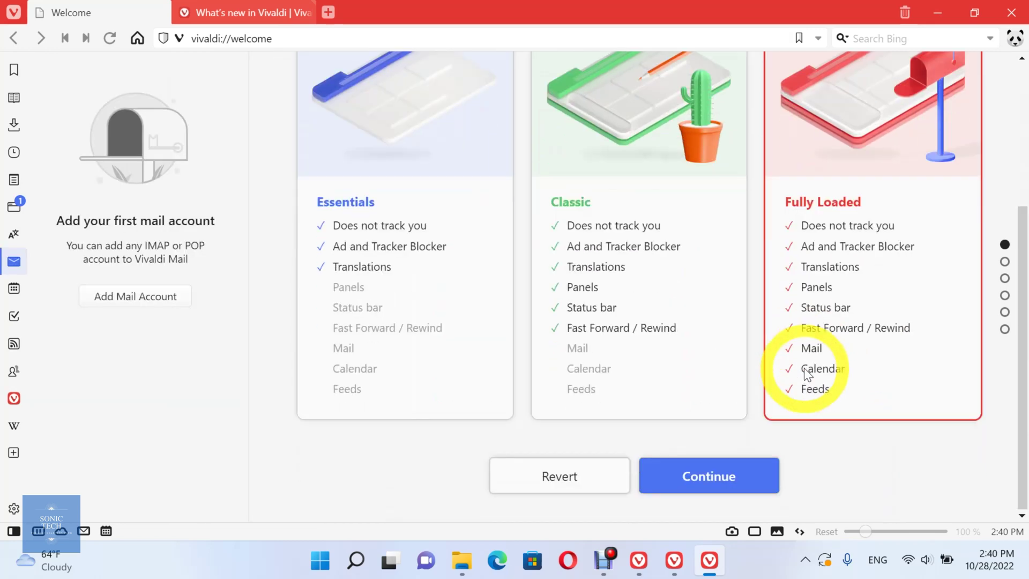
pyautogui.click(673, 355)
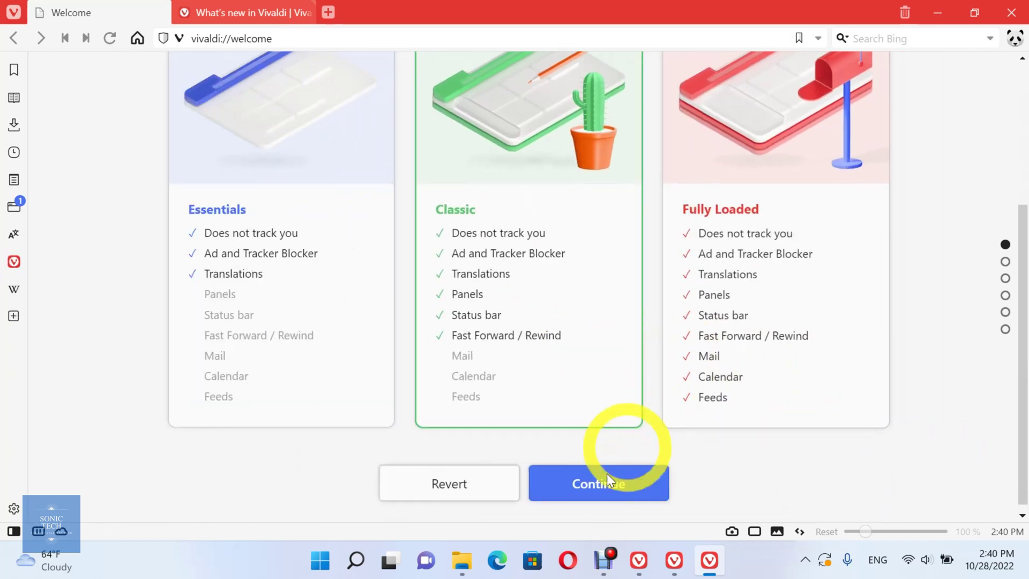
pyautogui.click(327, 362)
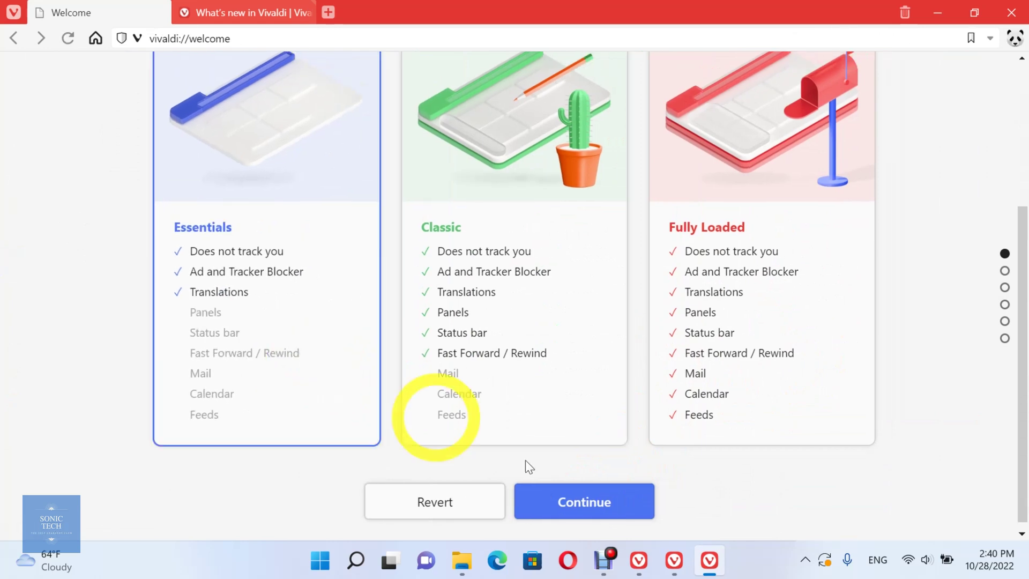
pyautogui.click(586, 501)
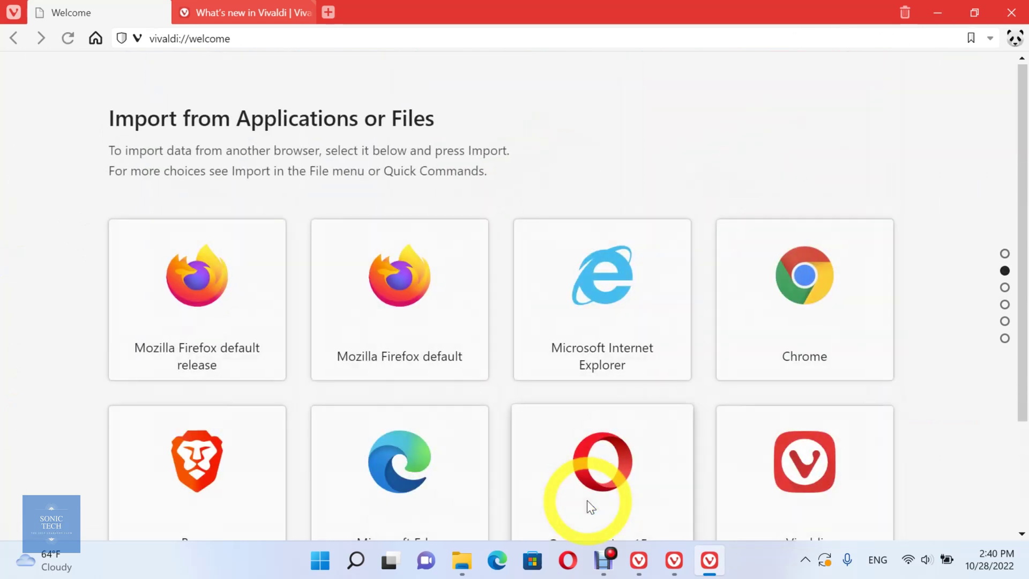
# Step: Skip importing and confirm Block Trackers and Ads protection
pyautogui.scroll(-3, 504, 220)
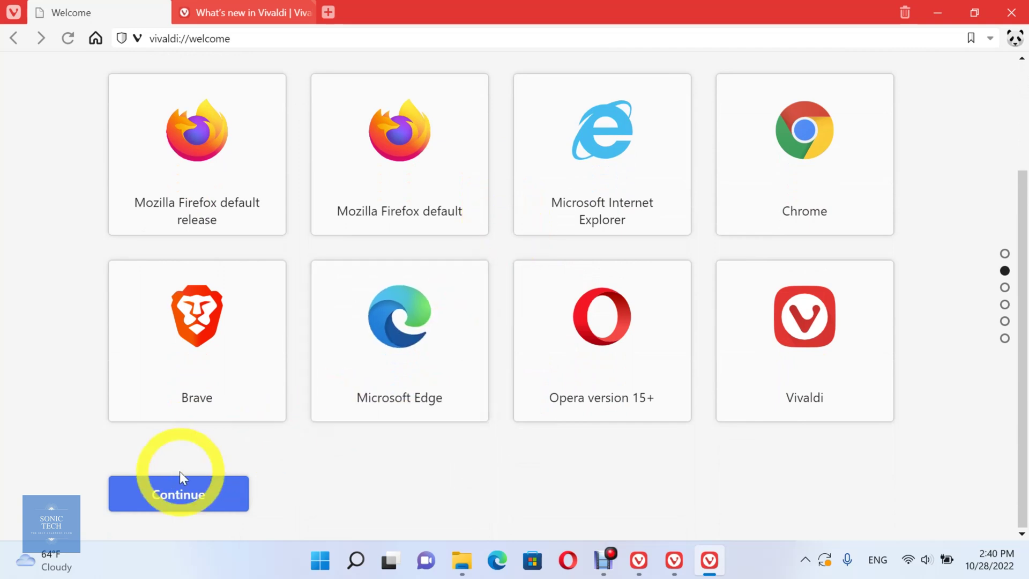
pyautogui.click(182, 494)
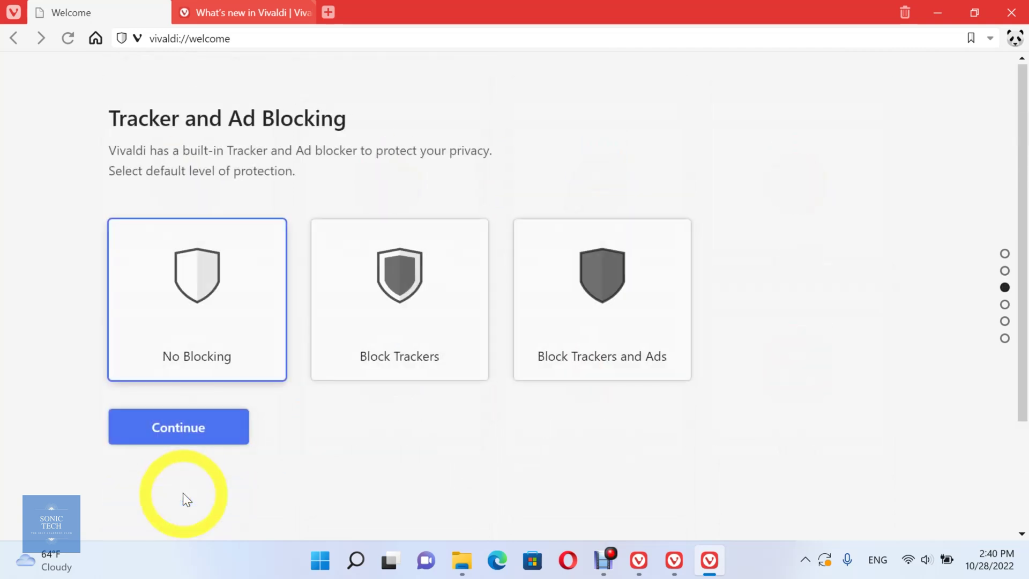
pyautogui.click(453, 276)
pyautogui.click(590, 282)
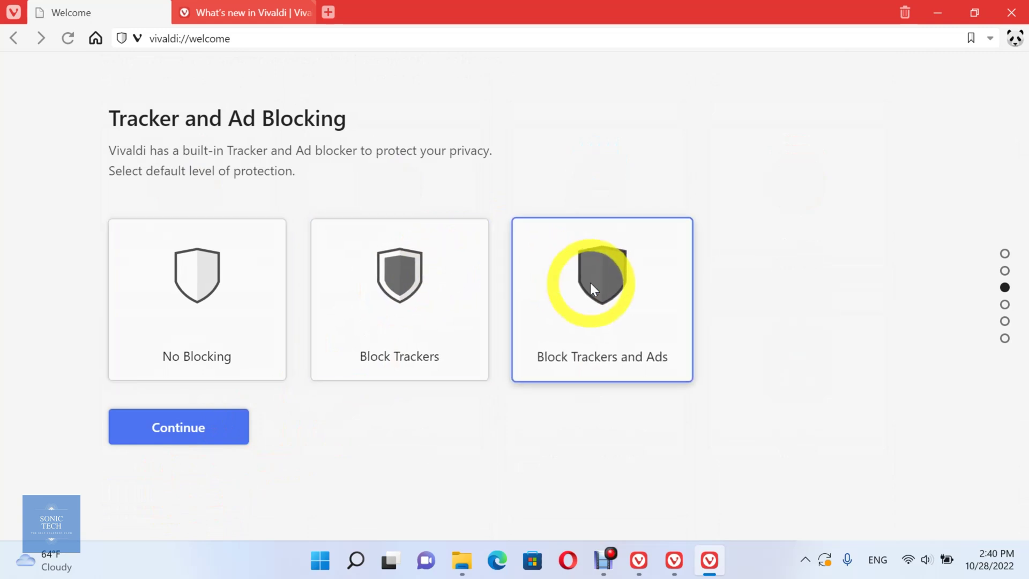
pyautogui.click(189, 432)
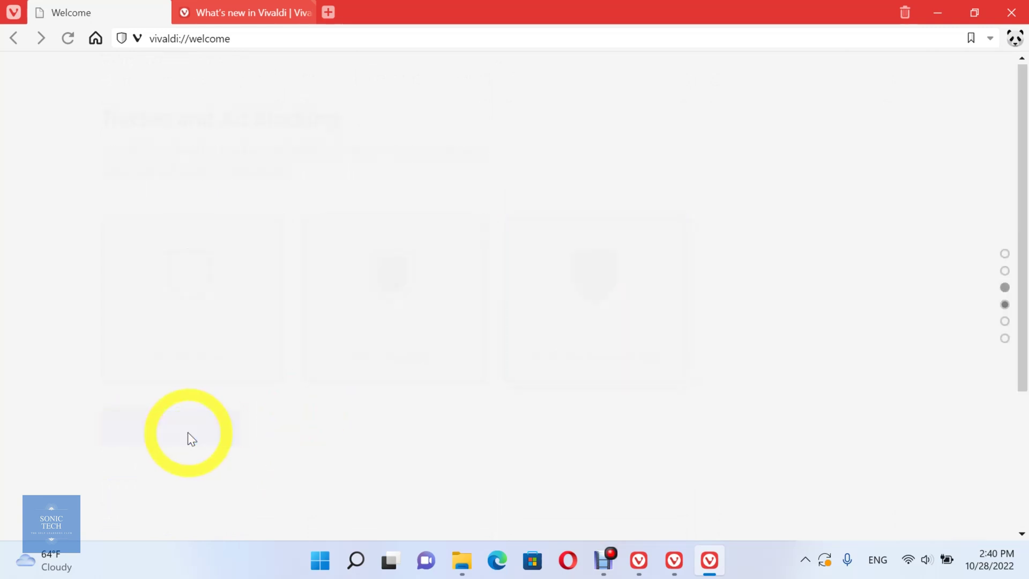
# Step: Apply the Hot Pink theme to the son profile and continue
pyautogui.scroll(-3, 188, 435)
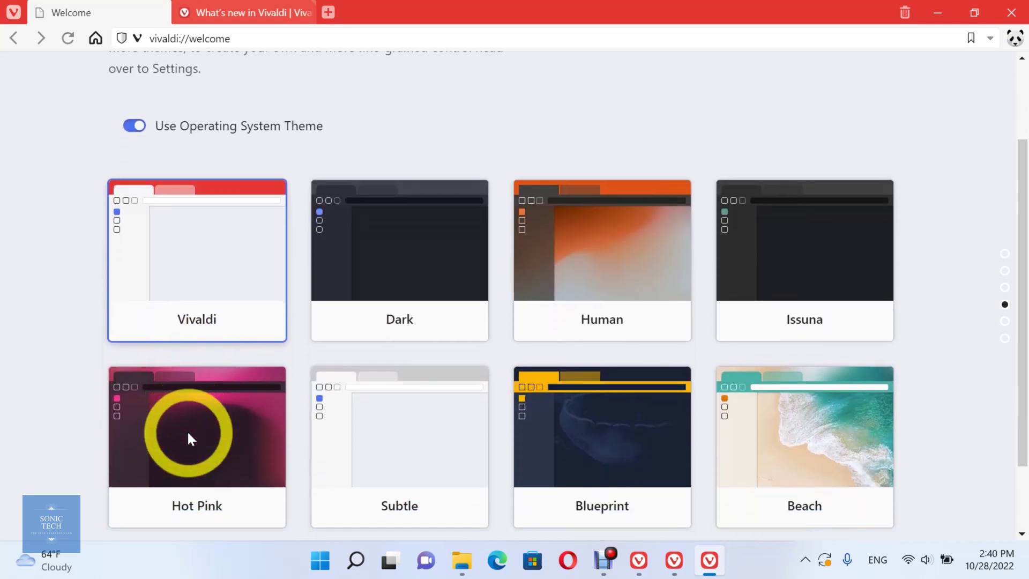
pyautogui.click(131, 429)
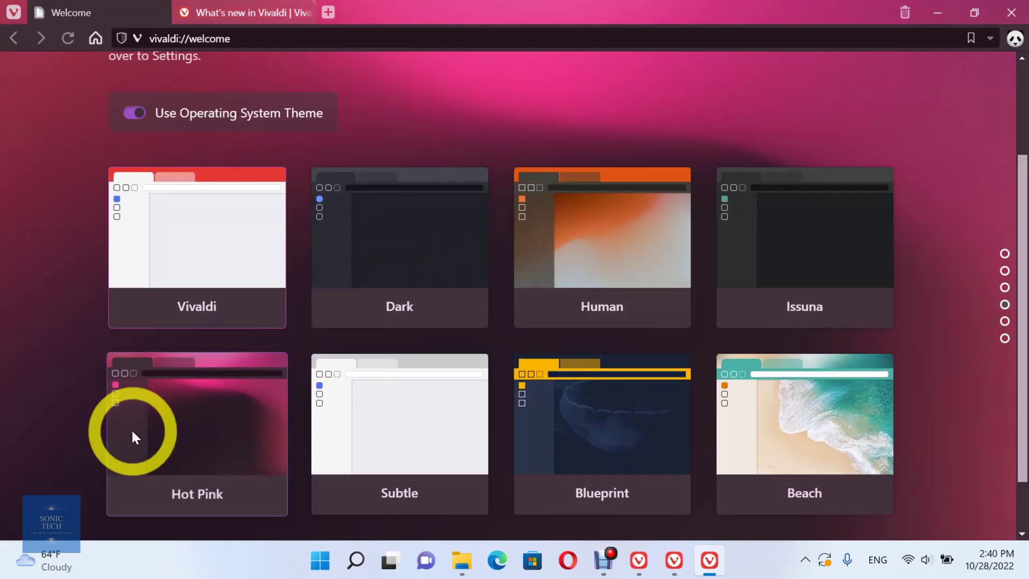
pyautogui.scroll(-2, 210, 245)
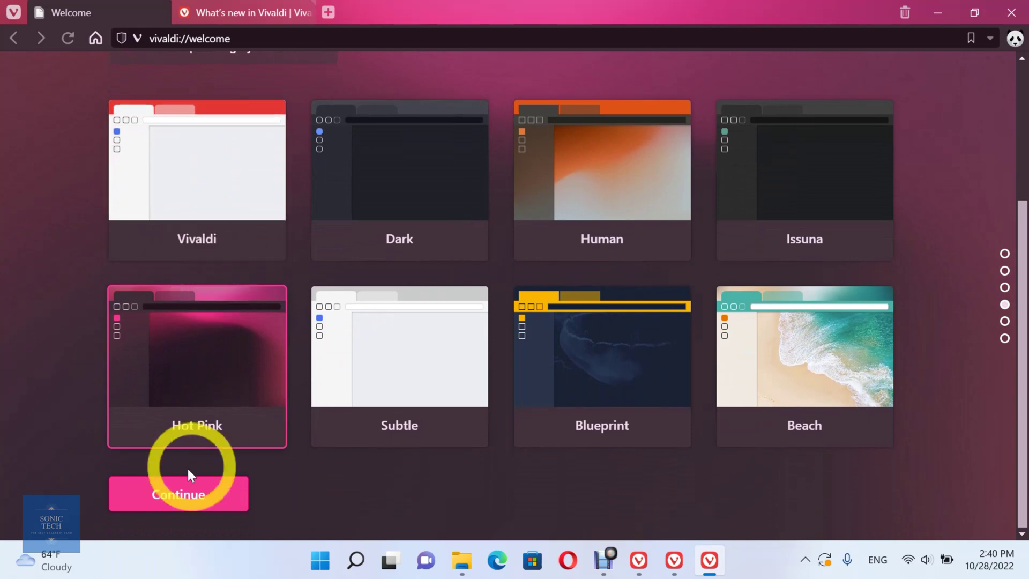
pyautogui.click(215, 490)
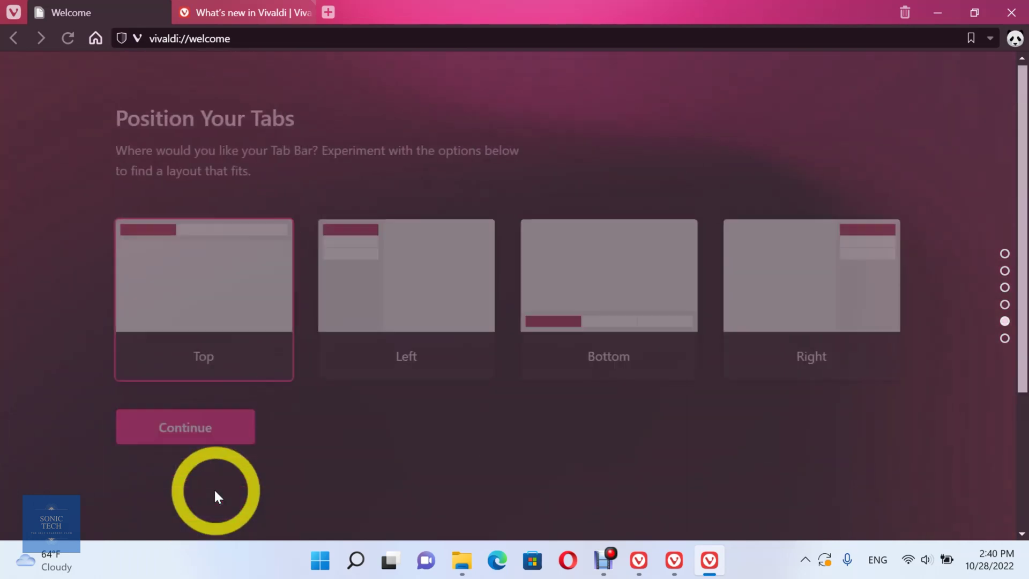
# Step: Preview Left, Bottom and Right tab positions, then keep tabs at Top and continue
pyautogui.click(442, 326)
pyautogui.click(634, 308)
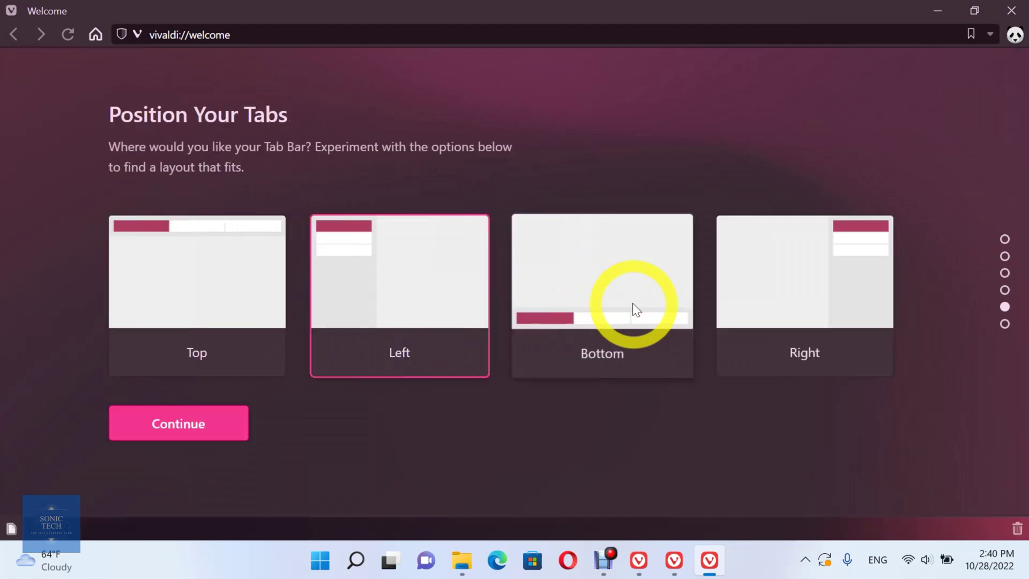
pyautogui.click(803, 316)
pyautogui.click(136, 278)
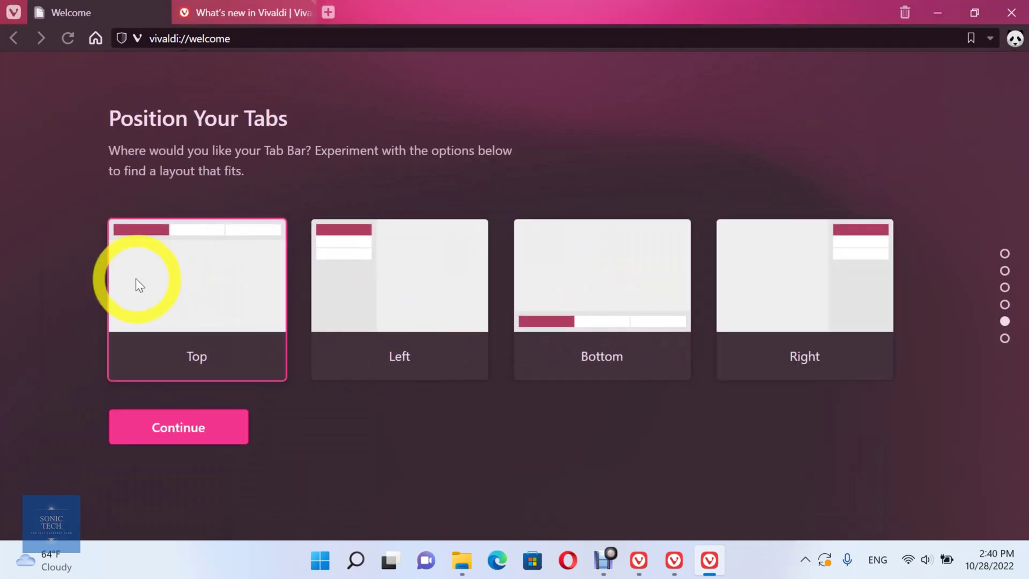
pyautogui.click(230, 432)
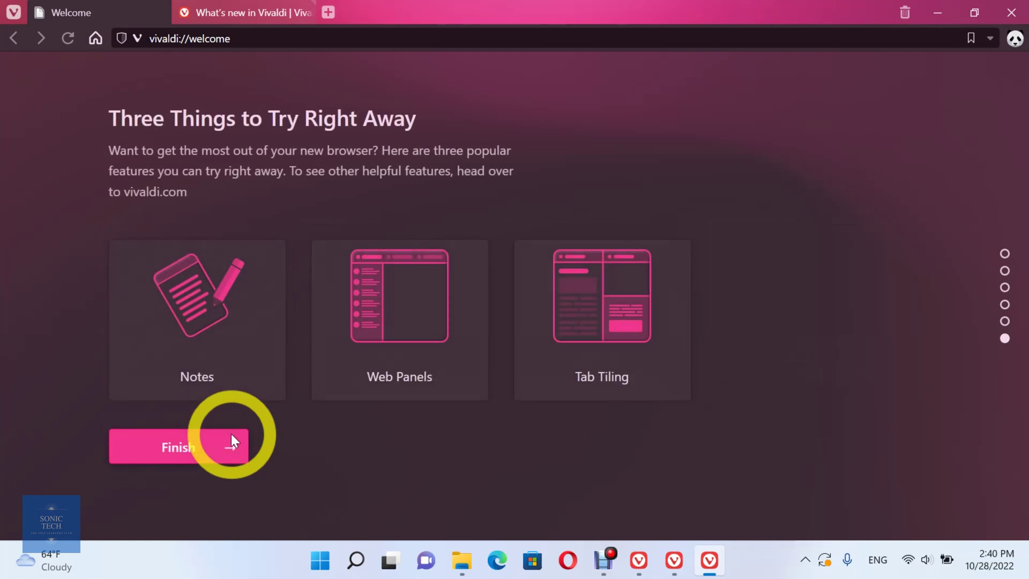
# Step: Look at the Notes feature introduction and help page, then return to the Welcome tab
pyautogui.click(227, 355)
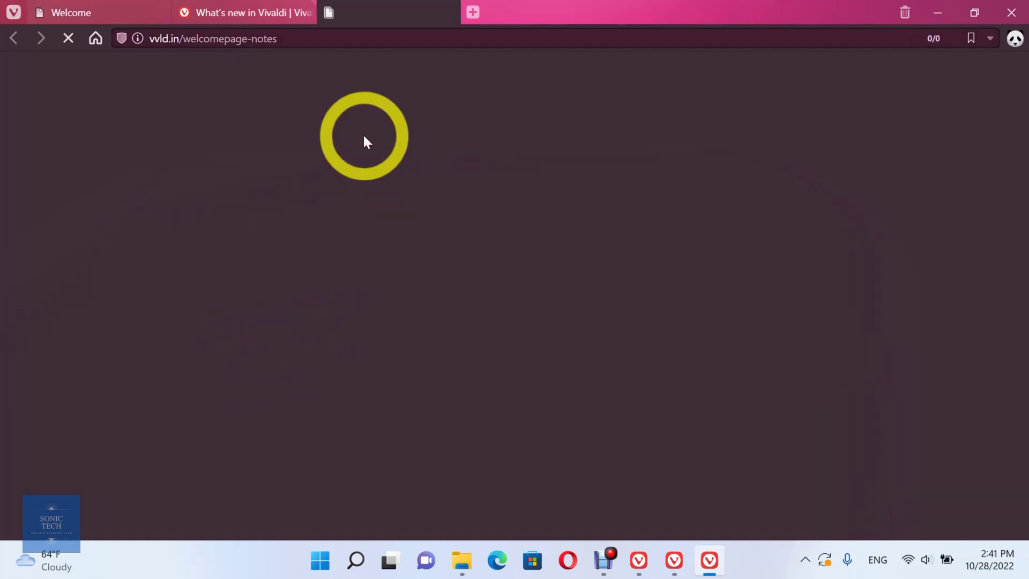
pyautogui.click(102, 12)
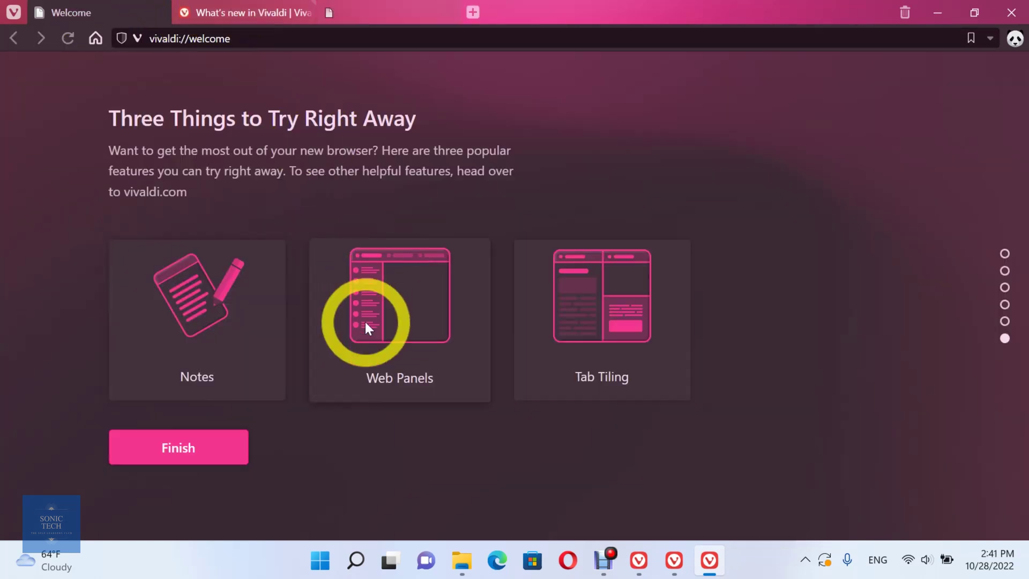
pyautogui.click(378, 11)
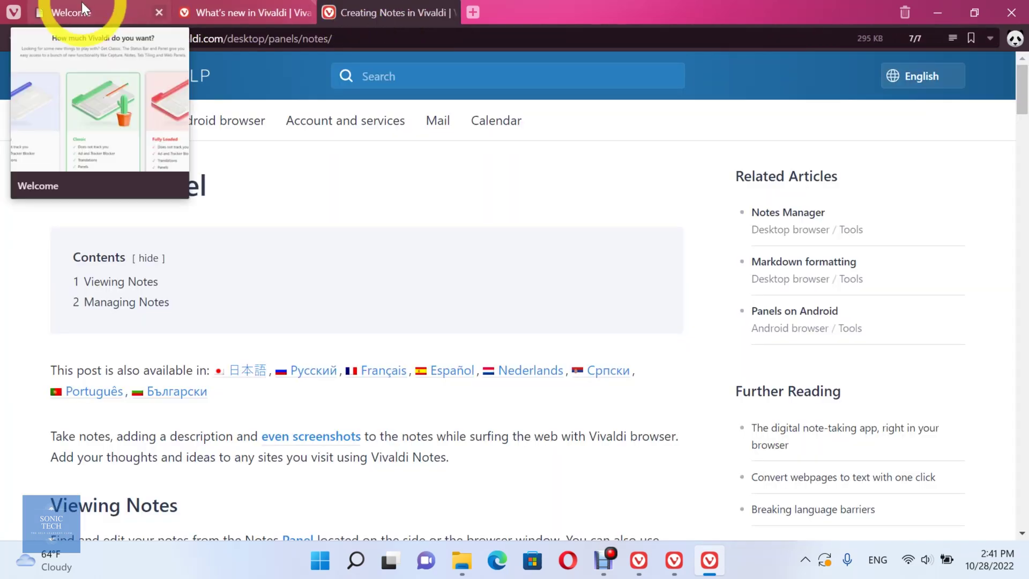
pyautogui.click(82, 2)
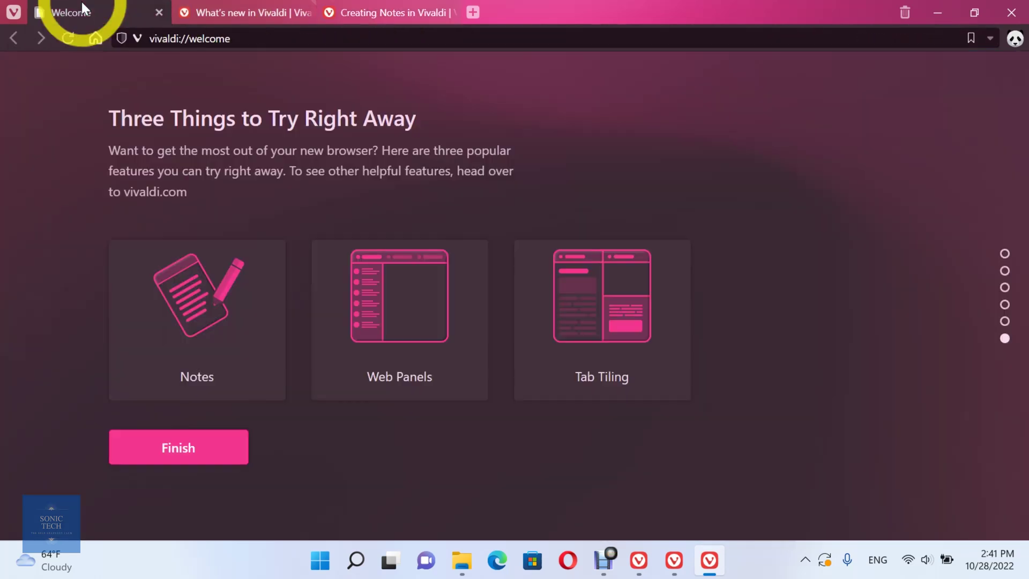
# Step: Finish the welcome setup on the Speed Dial start page and minimize the window
pyautogui.click(207, 448)
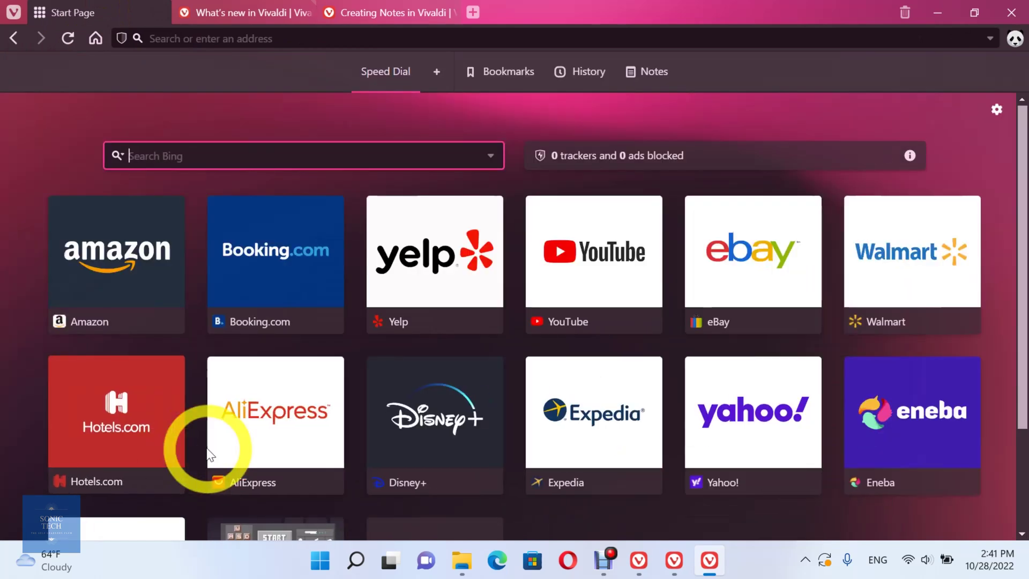
pyautogui.scroll(-3, 726, 252)
pyautogui.scroll(3, 728, 251)
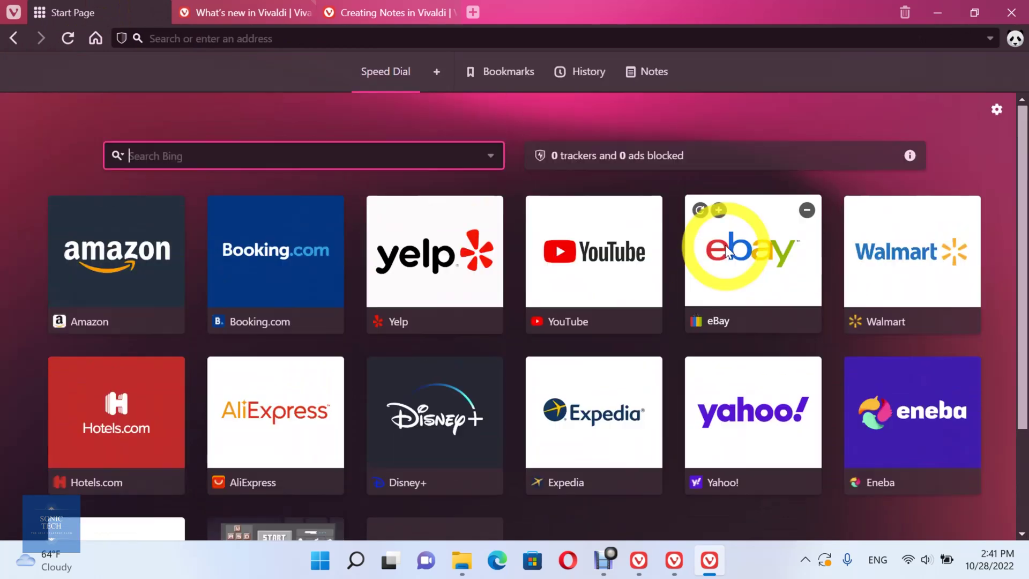
pyautogui.click(920, 4)
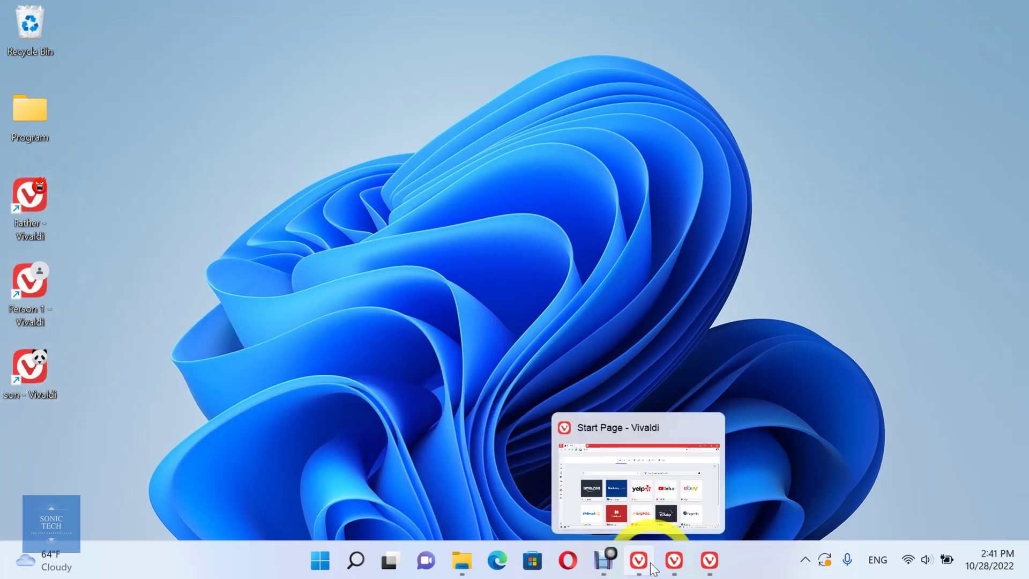
# Step: Bring the Father profile window forward and show its list of other profiles
pyautogui.click(674, 560)
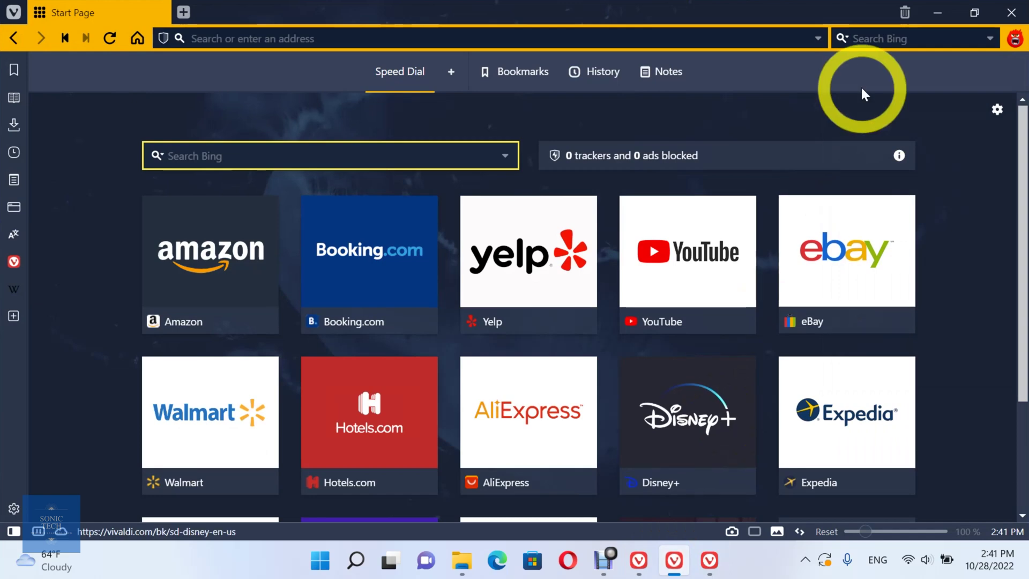
pyautogui.click(1015, 38)
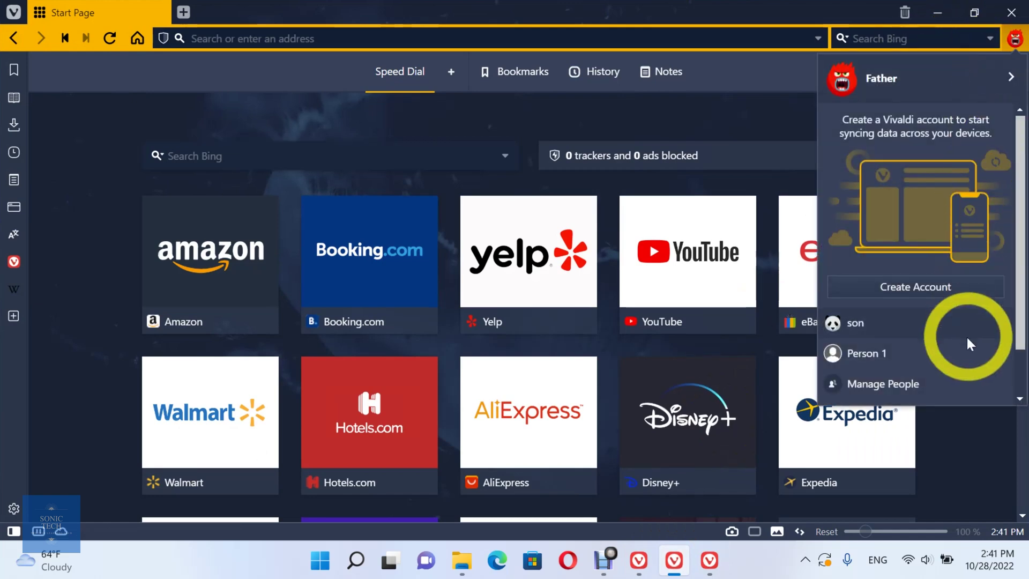